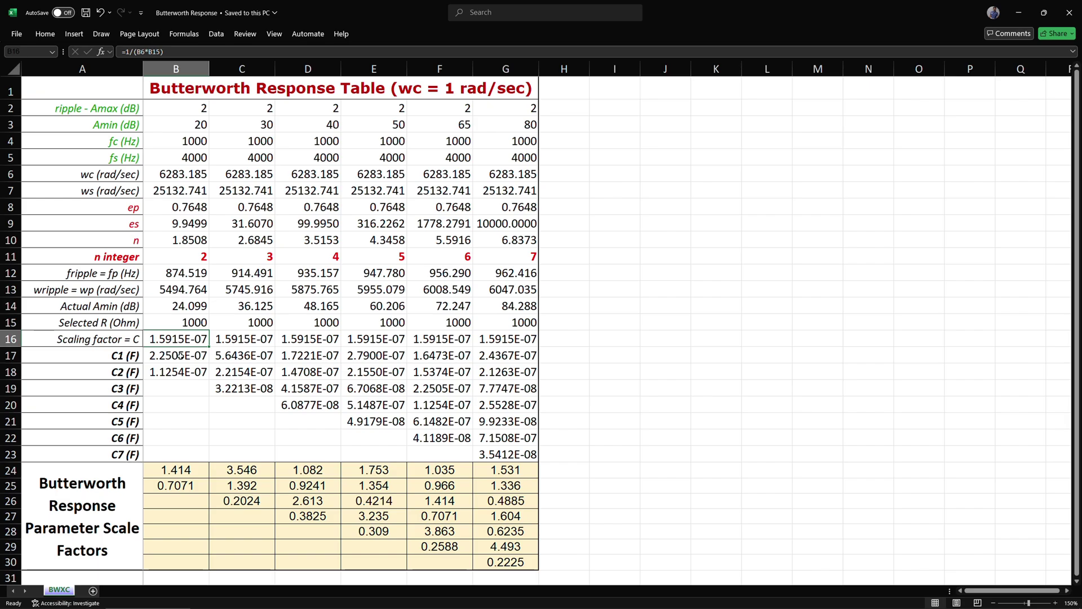
# Highlight the second-order C1 and C2 values and the Butterworth parameter scale factors in B24:G30 for review
pyautogui.moveTo(181, 354); pyautogui.dragTo(183, 370)
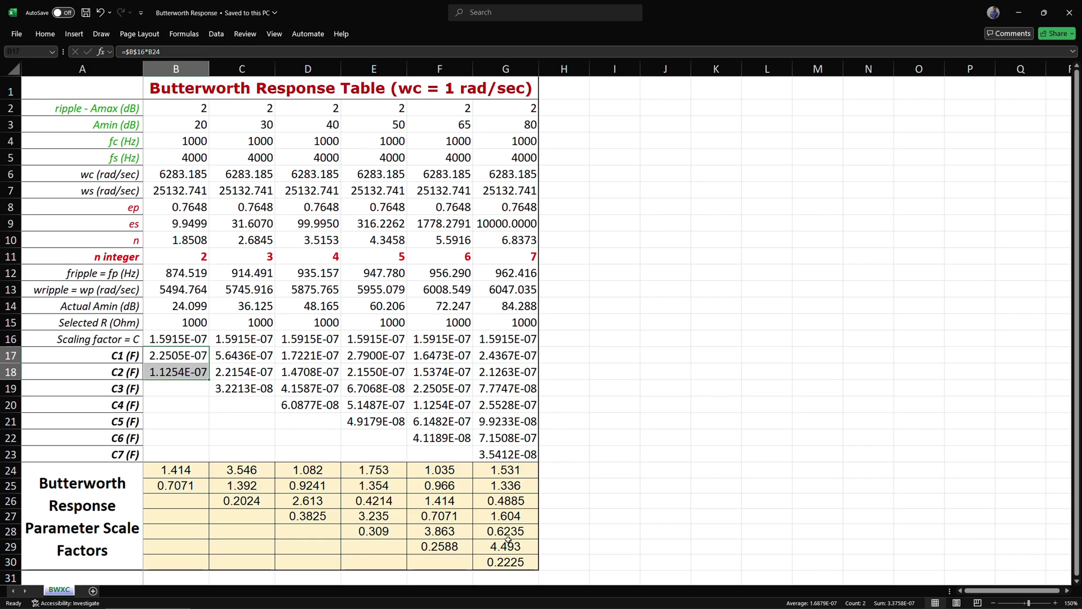
pyautogui.moveTo(170, 468); pyautogui.dragTo(524, 563)
pyautogui.click(193, 472)
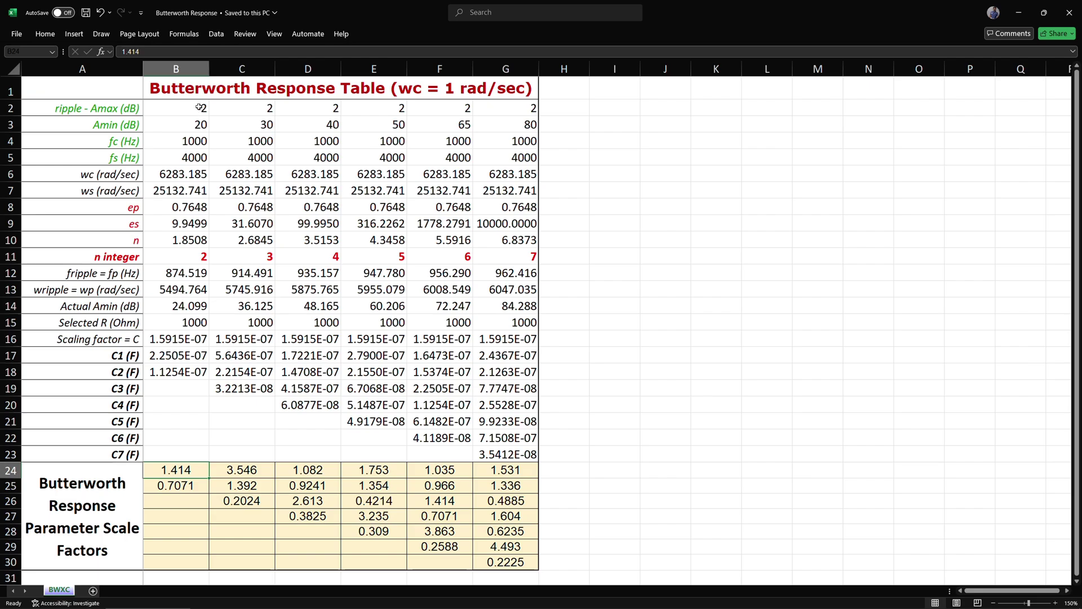
# Review the input specifications in B2:B5, then compare the Amin and integer order cells of the third-order design in column C
pyautogui.moveTo(197, 107); pyautogui.dragTo(196, 161)
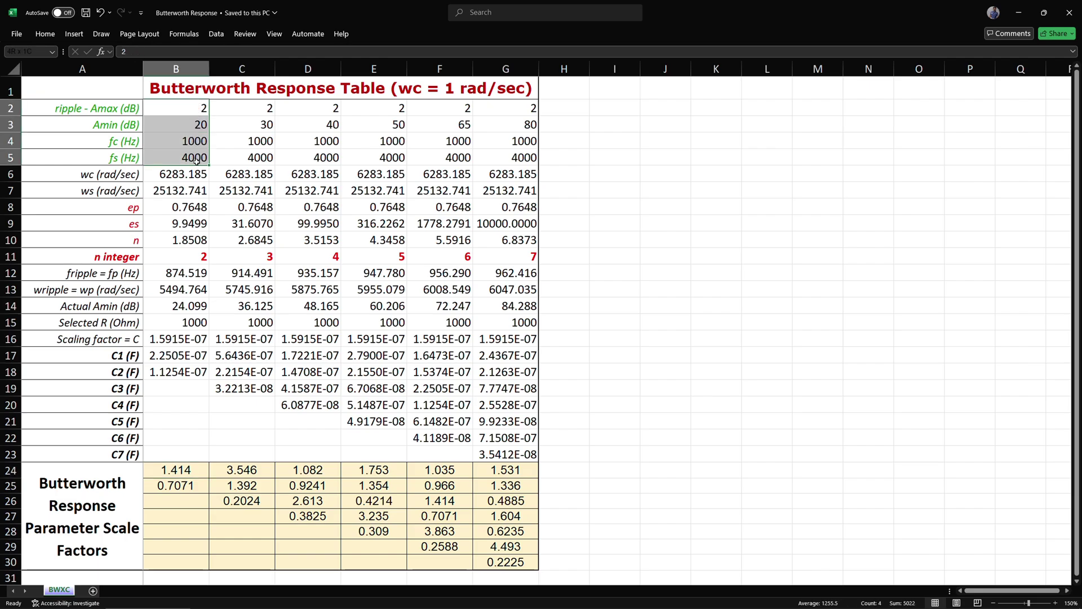
pyautogui.click(248, 162)
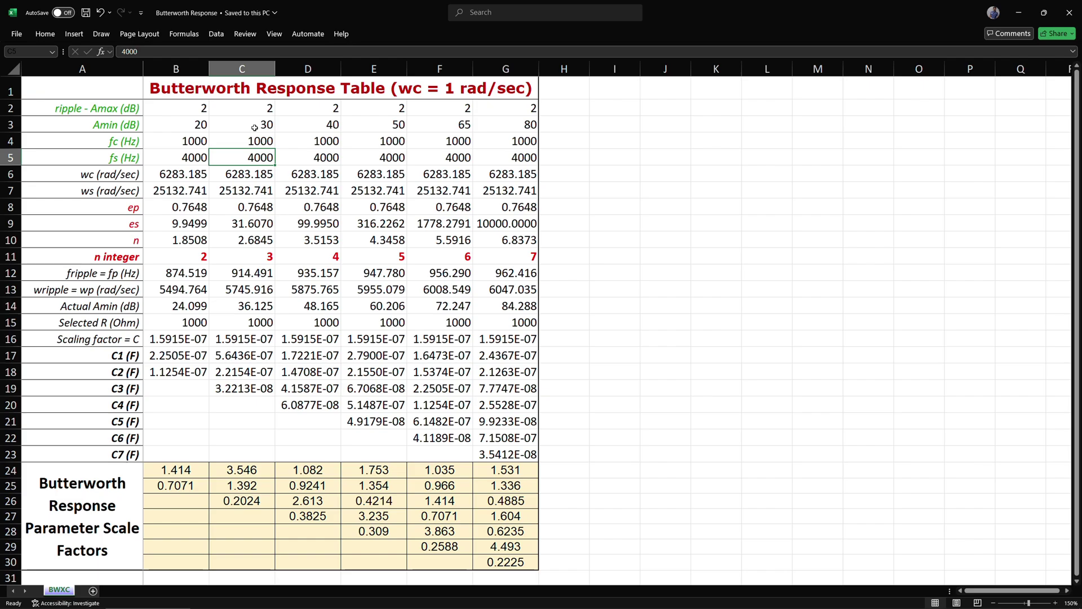
pyautogui.click(205, 127)
pyautogui.click(243, 127)
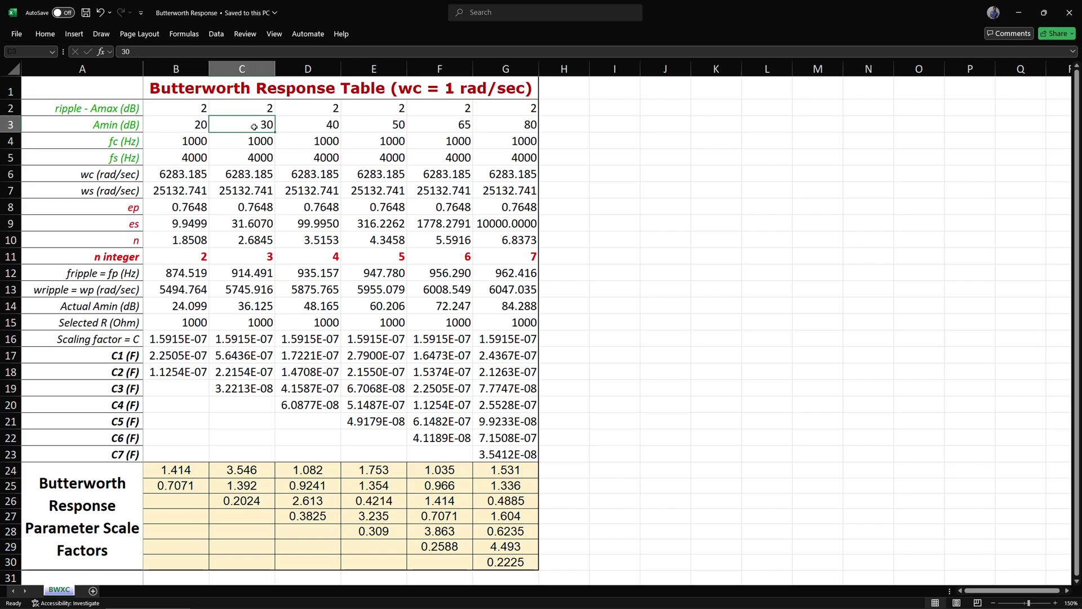
pyautogui.click(263, 255)
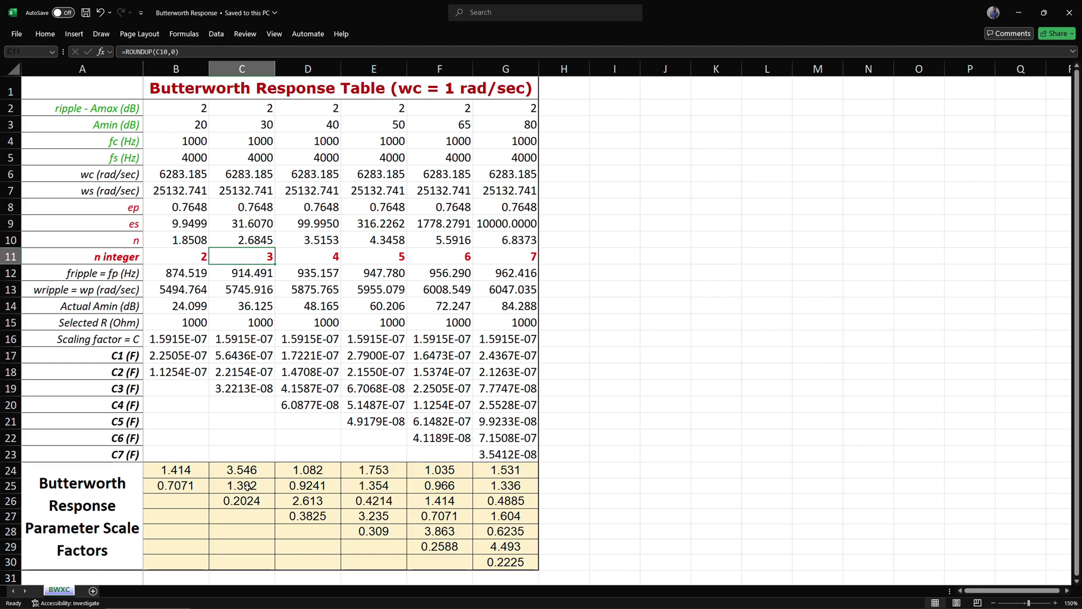
# Examine the third-order scale factors in C24:C26 and the Actual Amin cells of the second- and fourth-order designs
pyautogui.moveTo(244, 470); pyautogui.dragTo(245, 501)
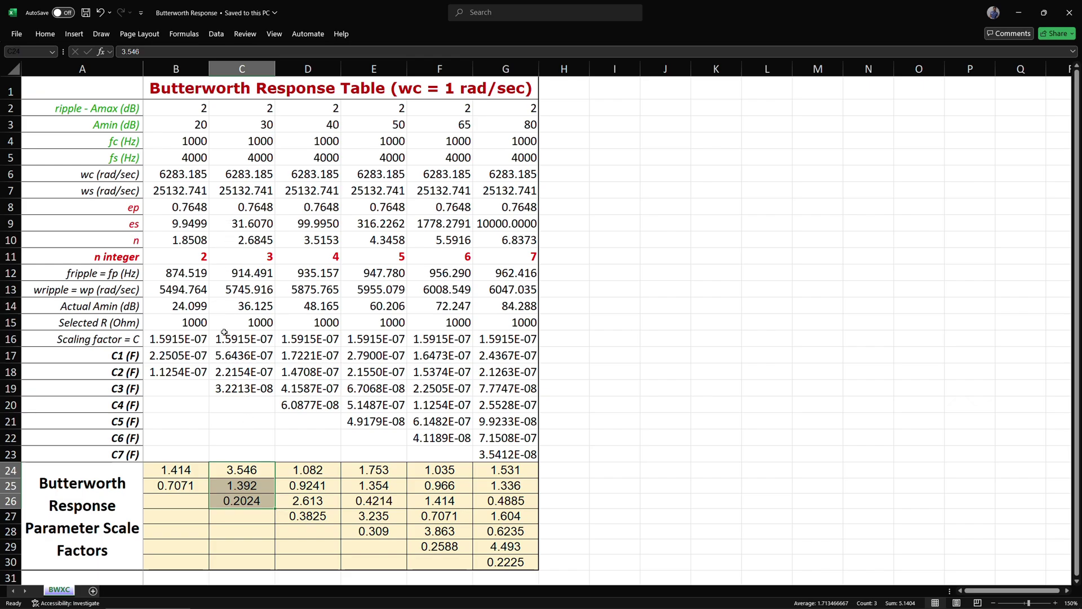
pyautogui.click(167, 308)
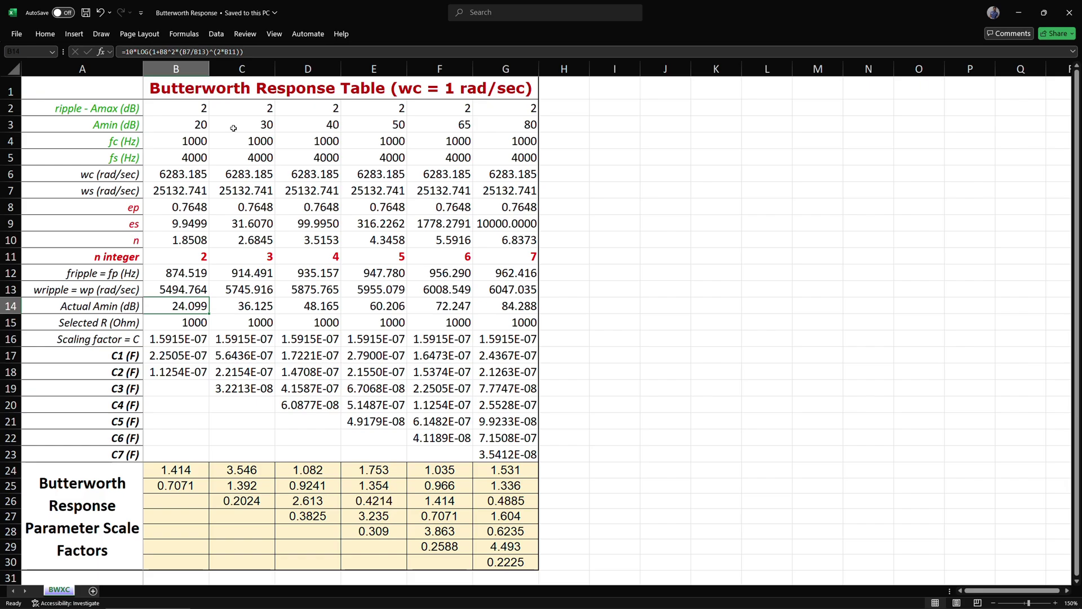
pyautogui.click(326, 258)
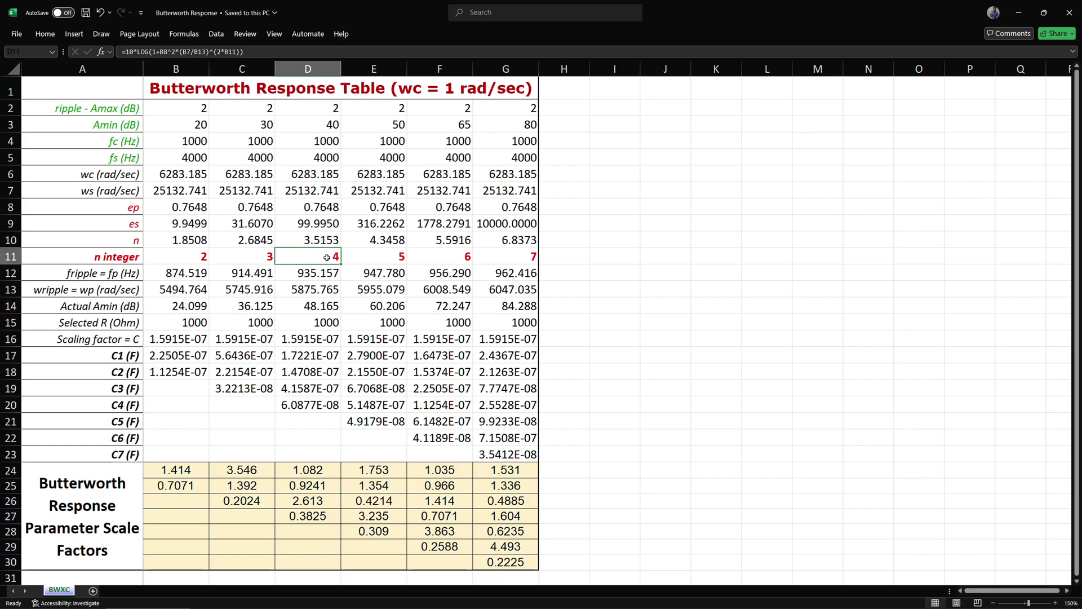
pyautogui.click(308, 305)
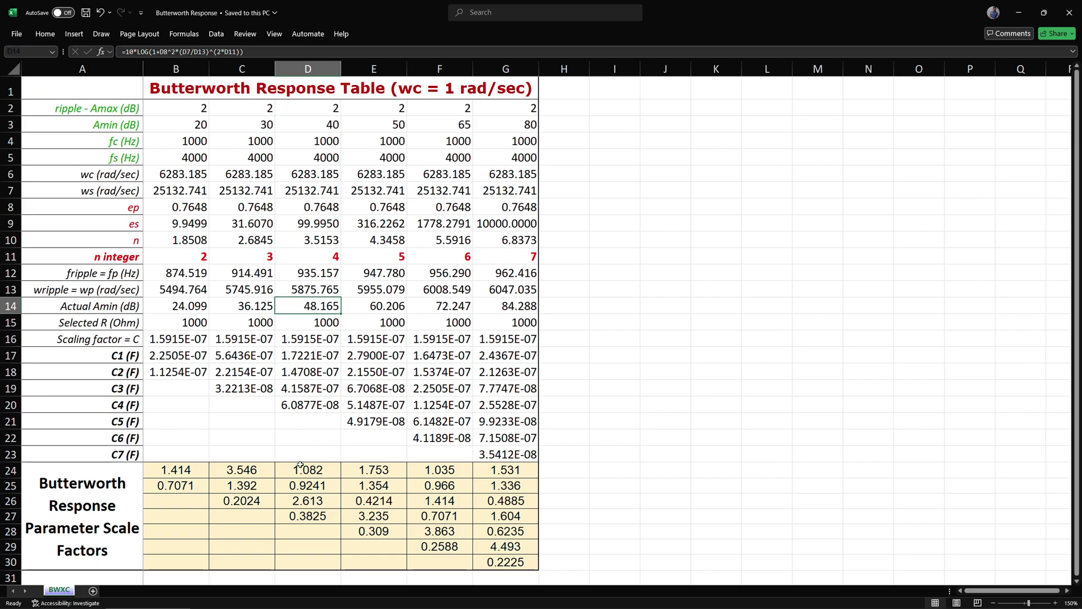
# Highlight the scale factors of each filter order in turn, from the third-order column C to the seventh-order column G
pyautogui.moveTo(254, 468); pyautogui.dragTo(259, 498)
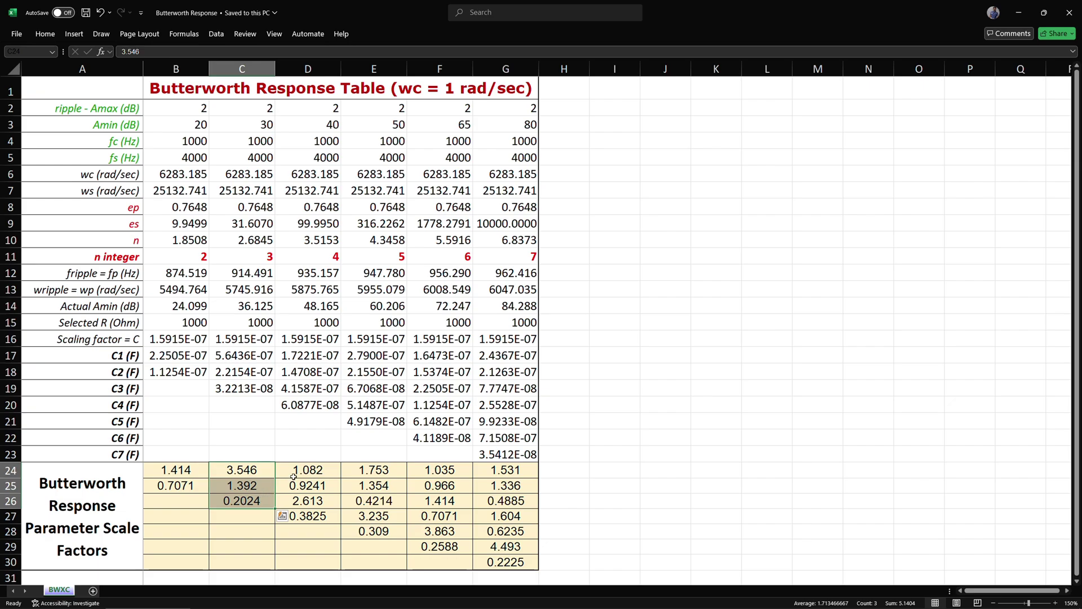
pyautogui.moveTo(299, 469); pyautogui.dragTo(308, 517)
pyautogui.moveTo(365, 469); pyautogui.dragTo(372, 531)
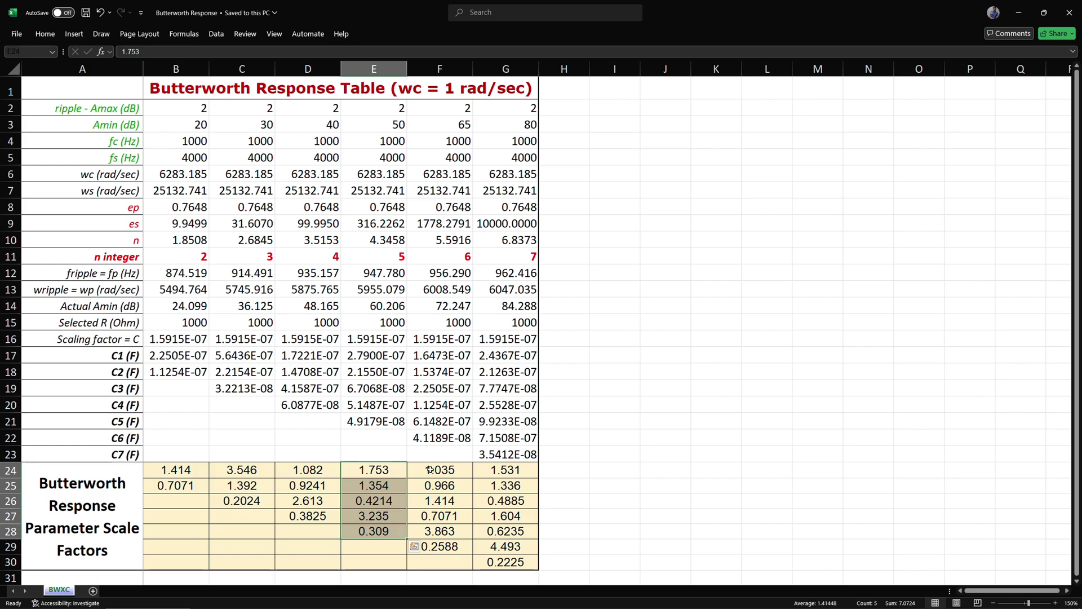
pyautogui.moveTo(431, 470); pyautogui.dragTo(438, 546)
pyautogui.moveTo(501, 473); pyautogui.dragTo(511, 558)
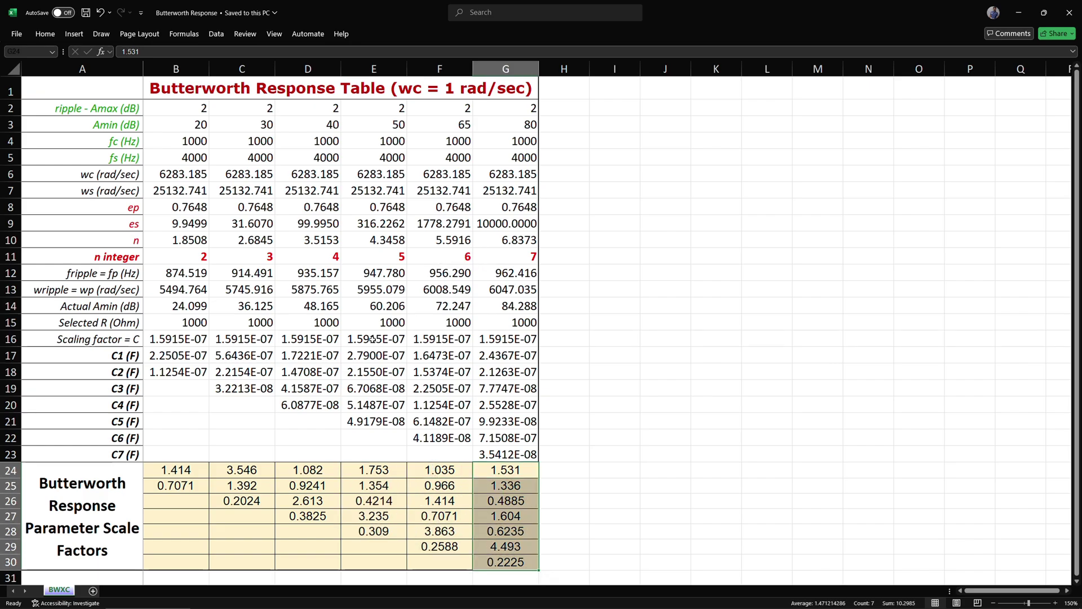
# Check the selected R in B15 and highlight the calculated capacitor values for the third- to fifth-order filters
pyautogui.click(206, 322)
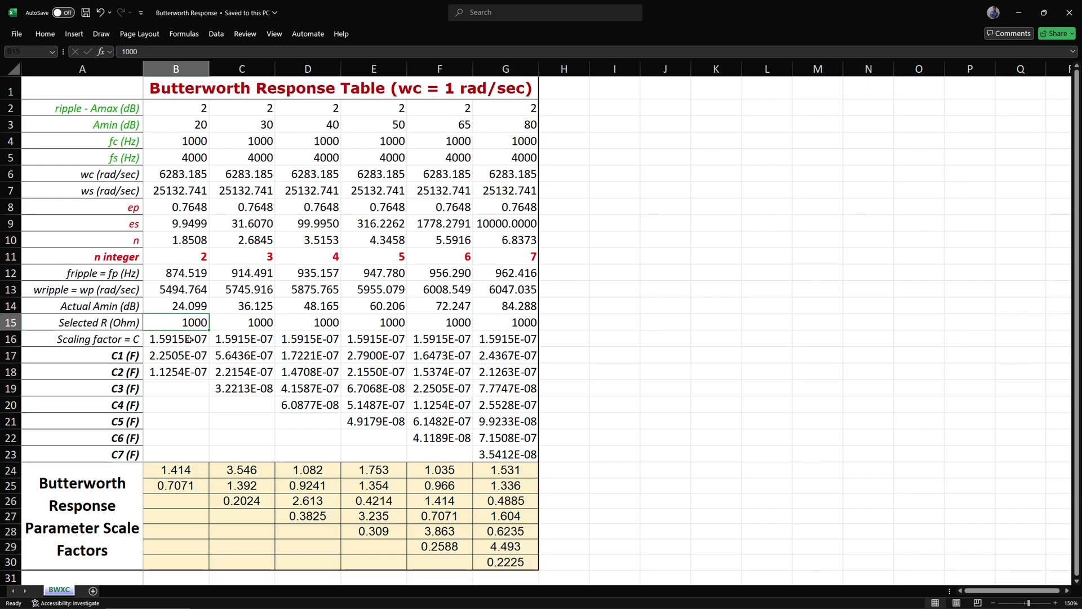
pyautogui.moveTo(185, 352); pyautogui.dragTo(242, 389)
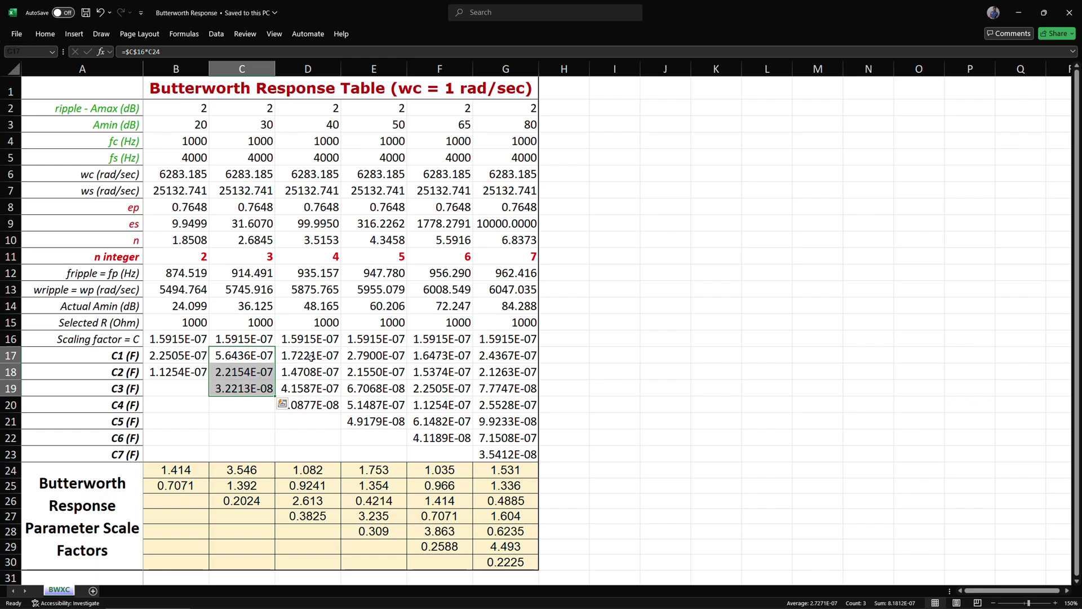
pyautogui.moveTo(308, 355); pyautogui.dragTo(307, 403)
pyautogui.moveTo(360, 354); pyautogui.dragTo(369, 423)
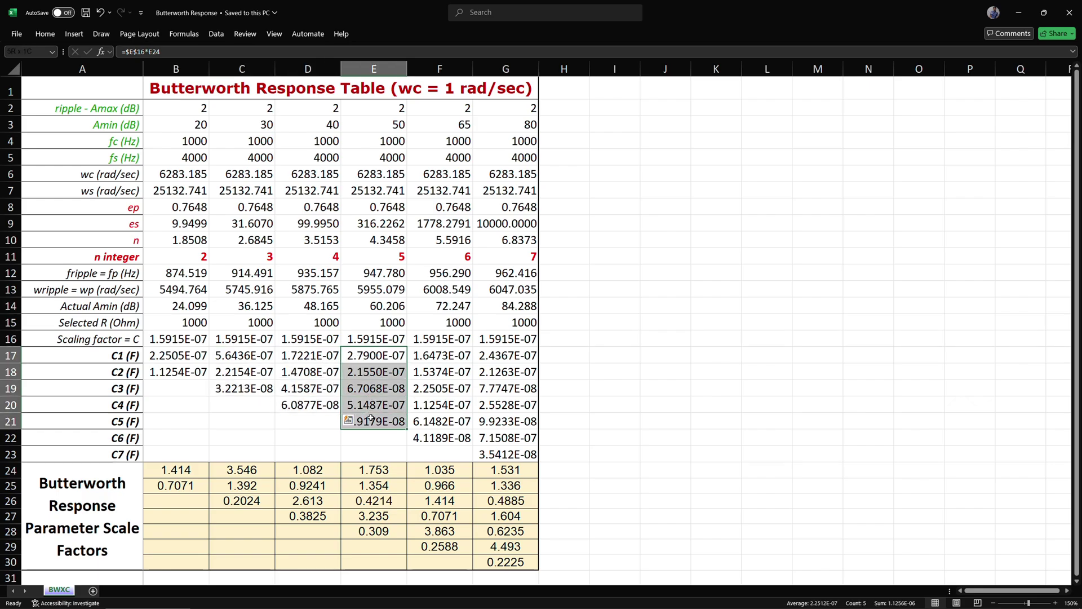
# Inspect the C1 and C2 formulas of the second-order filter in B17 and B18 without changing them
pyautogui.click(204, 359)
pyautogui.press('F2')
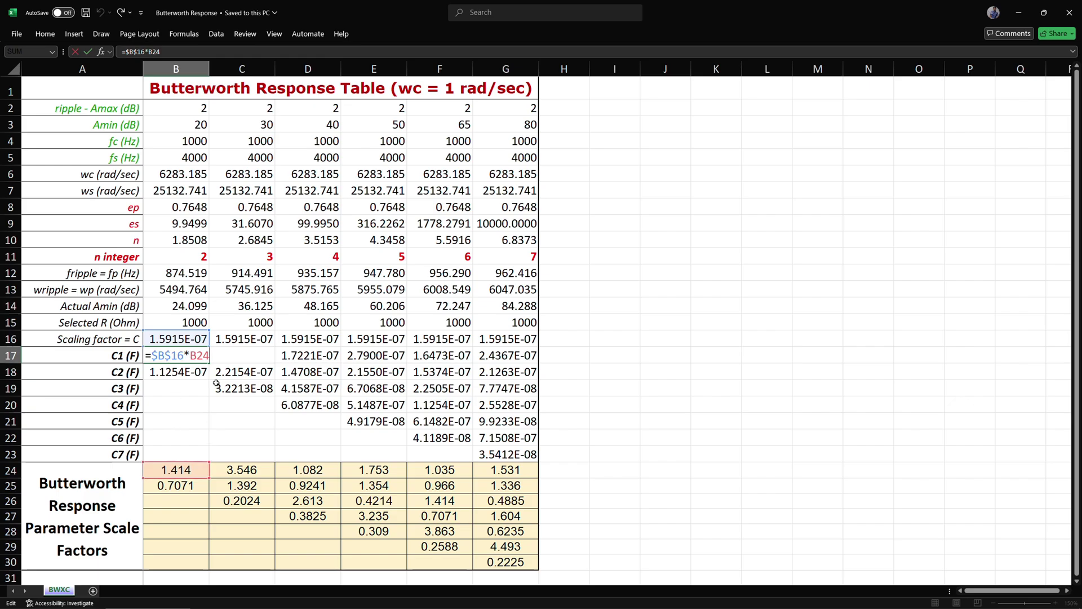
pyautogui.press('Return')
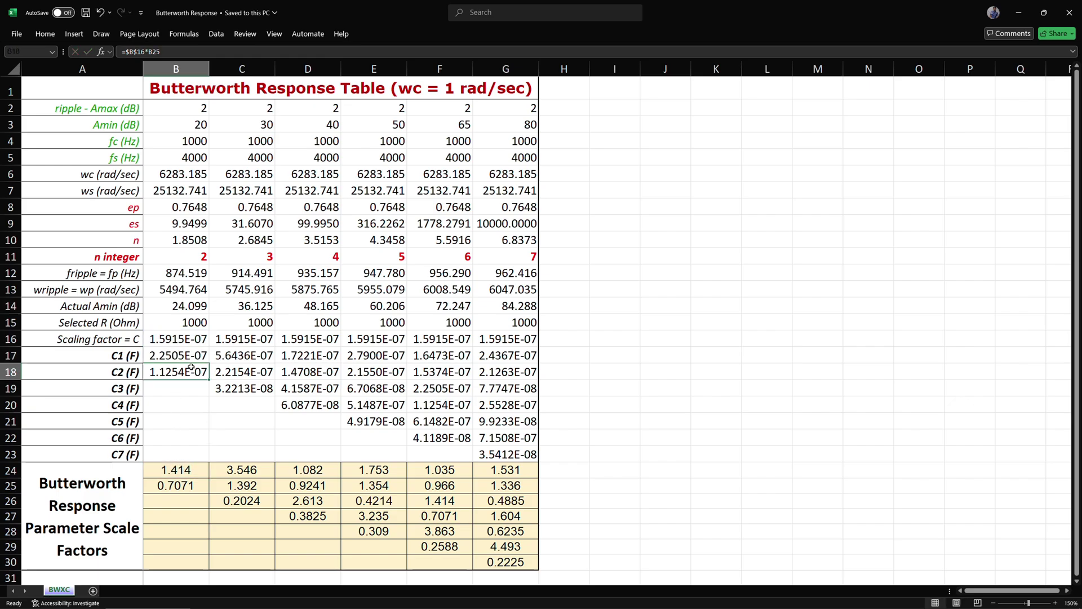
pyautogui.press('F2')
pyautogui.press('Escape')
# Inspect the C1, C2 and C3 formulas of the third-order filter in C17:C19 without changing them
pyautogui.click(248, 353)
pyautogui.press('F2')
pyautogui.press('Return')
pyautogui.press('F2')
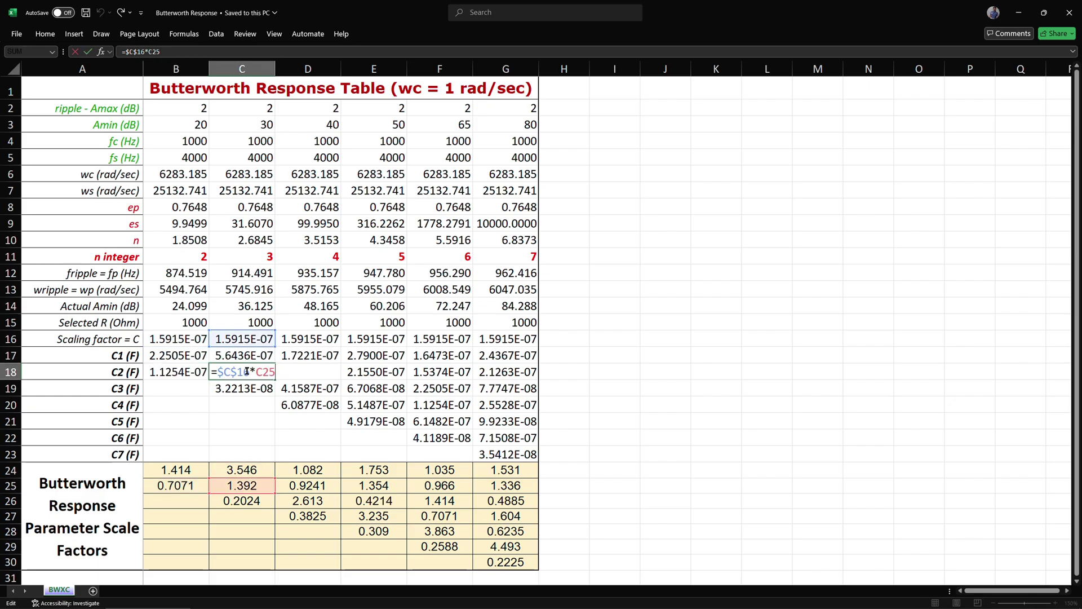
pyautogui.press('Escape')
pyautogui.click(246, 385)
pyautogui.press('F2')
pyautogui.press('Return')
# Inspect the C1, C2 and C3 formulas of the fourth-order filter in D17:D19 without changing them
pyautogui.click(307, 355)
pyautogui.press('F2')
pyautogui.press('Escape')
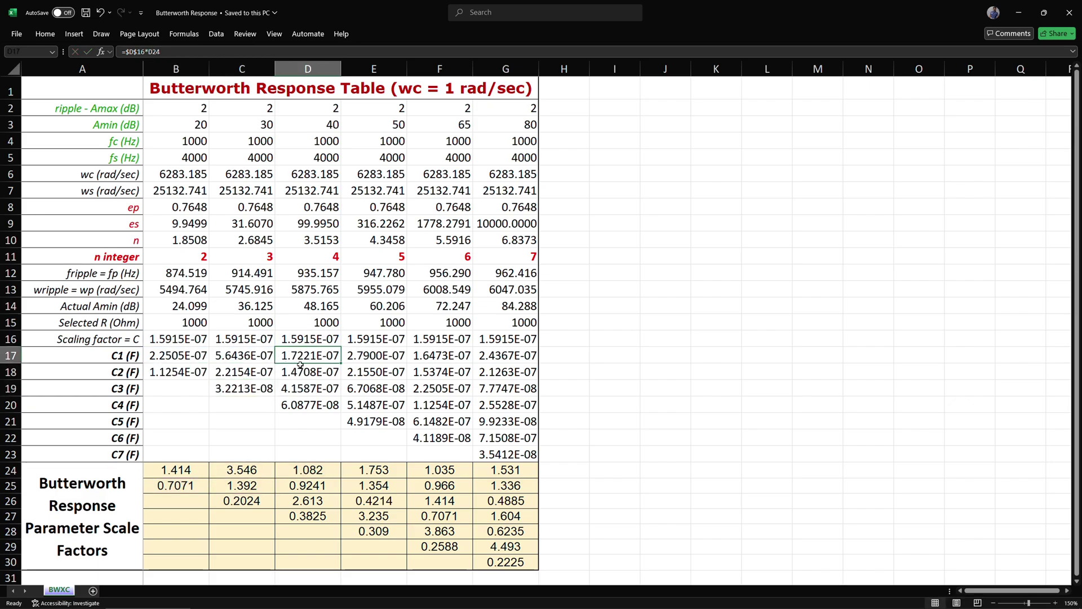
pyautogui.click(305, 372)
pyautogui.press('F2')
pyautogui.press('Escape')
pyautogui.click(305, 386)
pyautogui.press('F2')
pyautogui.press('Escape')
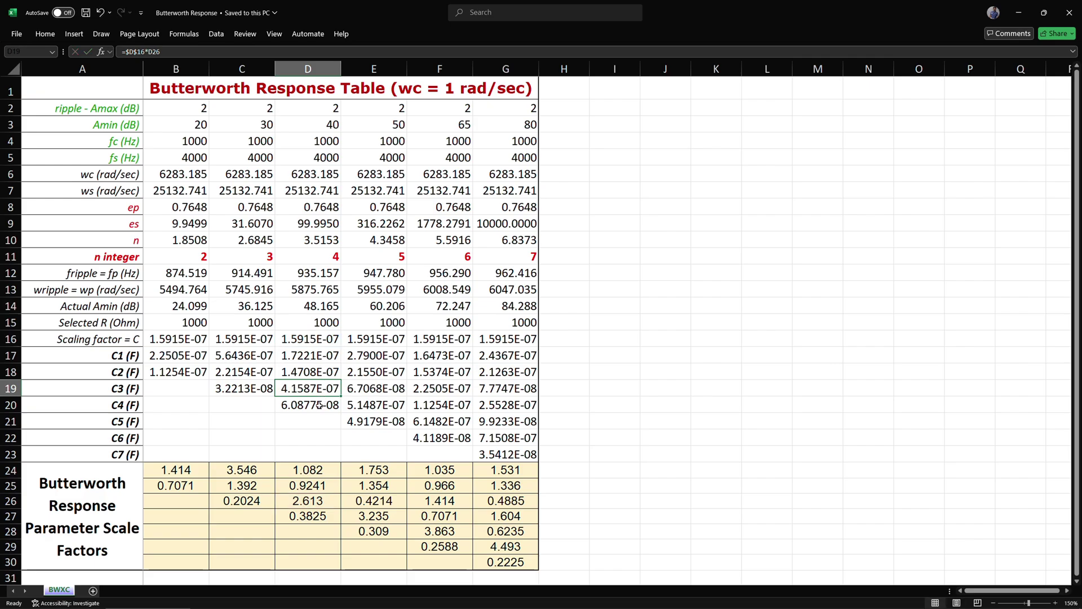
# Inspect the ep formula in B8 and leave it unchanged
pyautogui.click(184, 209)
pyautogui.press('F2')
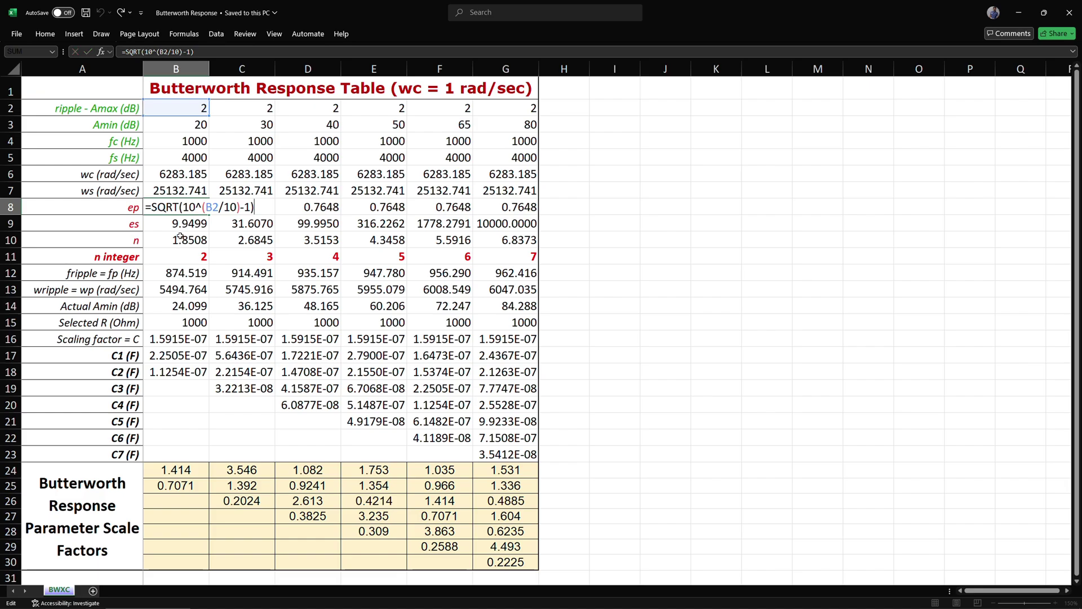
pyautogui.hotkey('ctrl', 'Return')
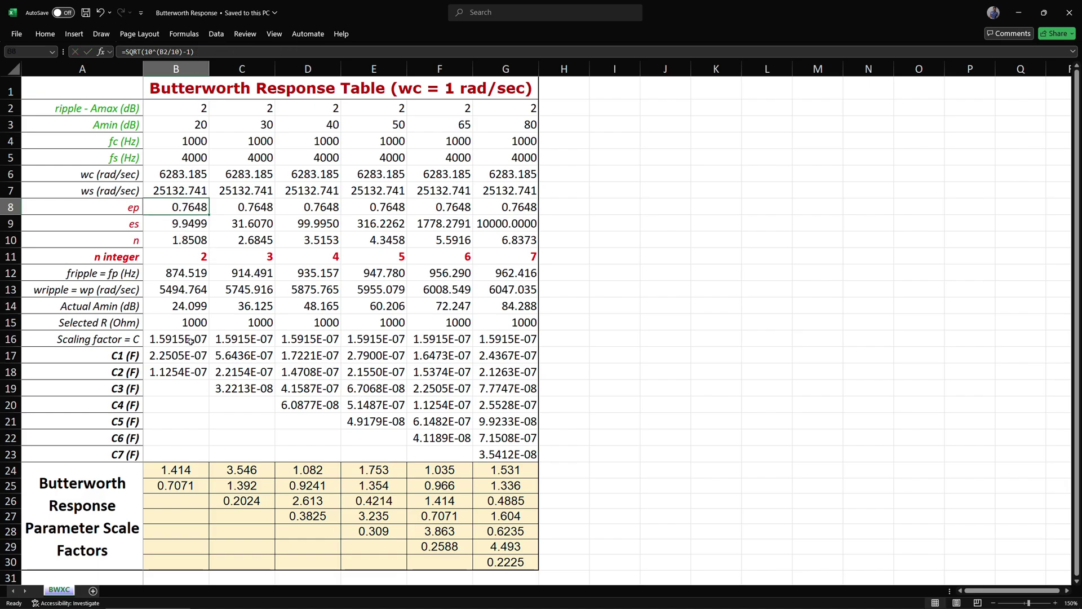
# Highlight the whole capacitor results block B17:G23 for review, then clear the selection
pyautogui.click(200, 355)
pyautogui.moveTo(200, 355); pyautogui.dragTo(501, 454)
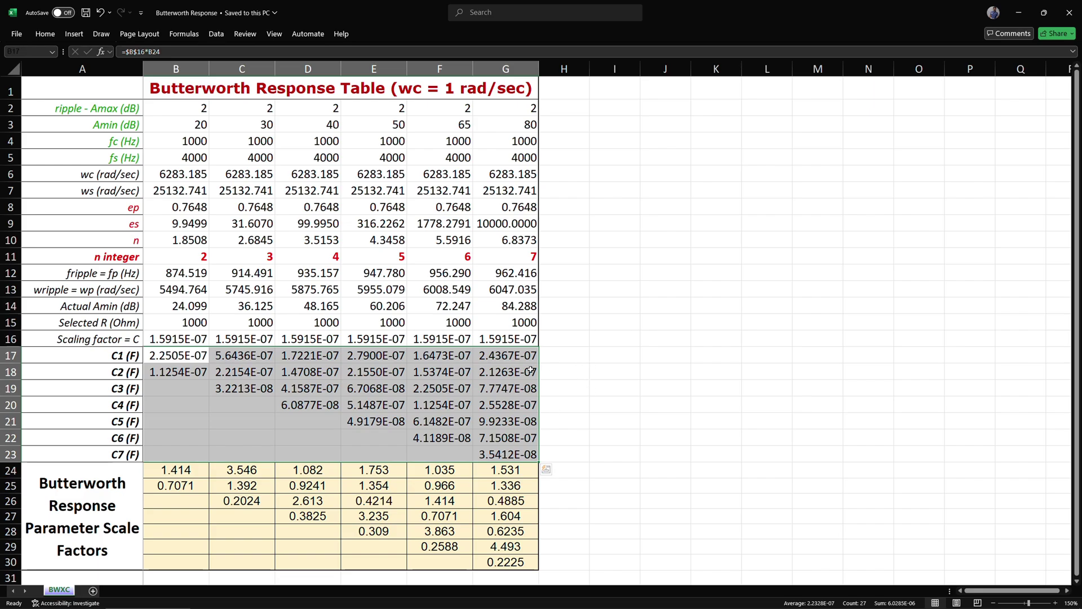
pyautogui.click(584, 352)
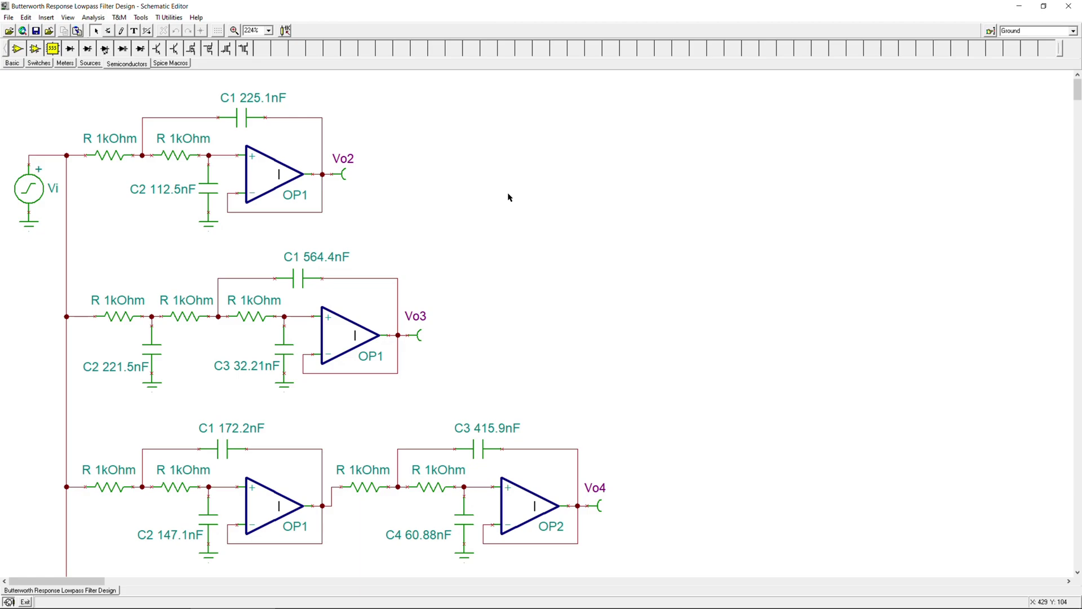
# Look over the Butterworth lowpass filter schematics, from the second-order circuit at Vo2 down to the higher-order circuits
pyautogui.scroll(-1, 97, 186)
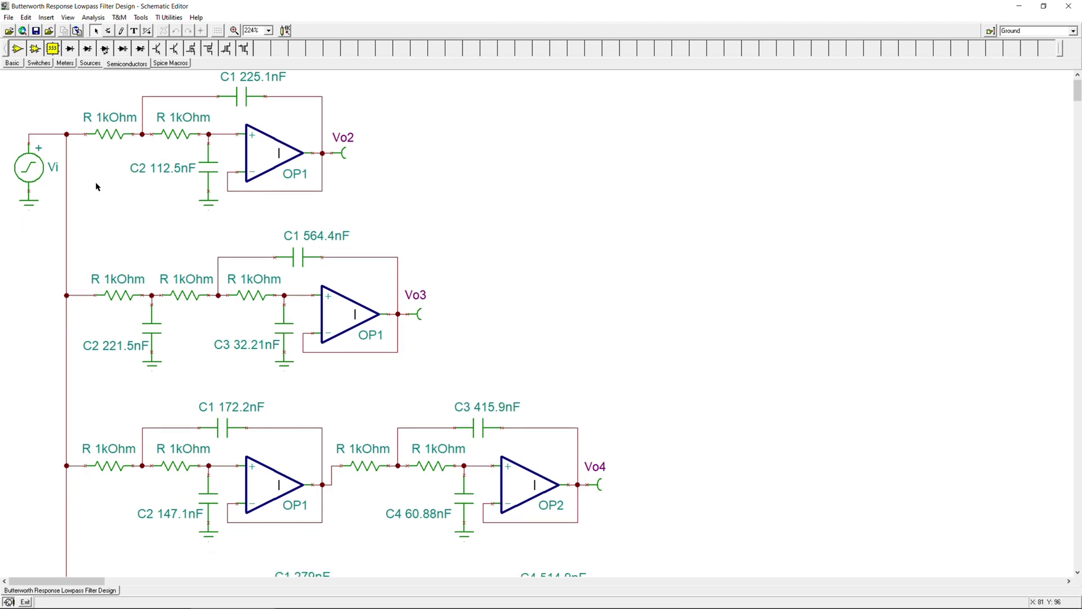
pyautogui.scroll(1, 96, 186)
pyautogui.scroll(-10, 99, 186)
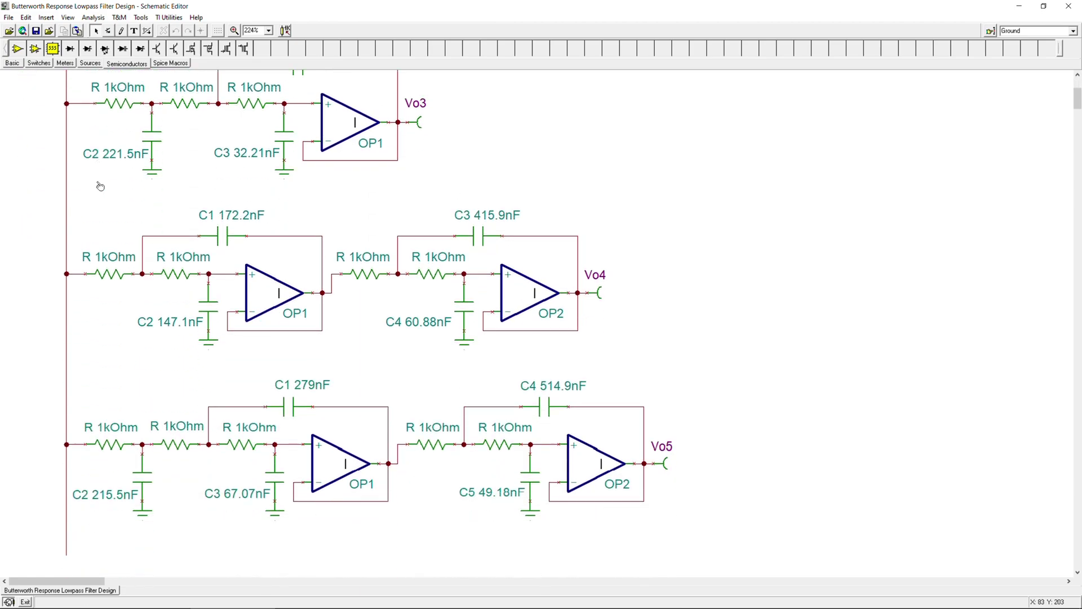
pyautogui.scroll(-8, 100, 186)
pyautogui.scroll(10, 99, 186)
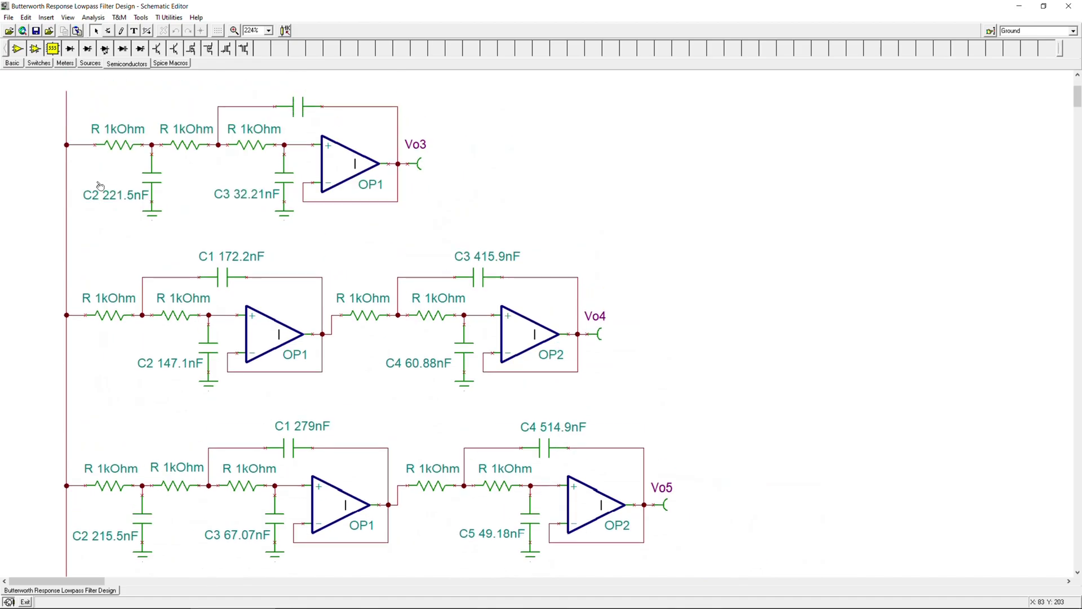
pyautogui.scroll(8, 100, 186)
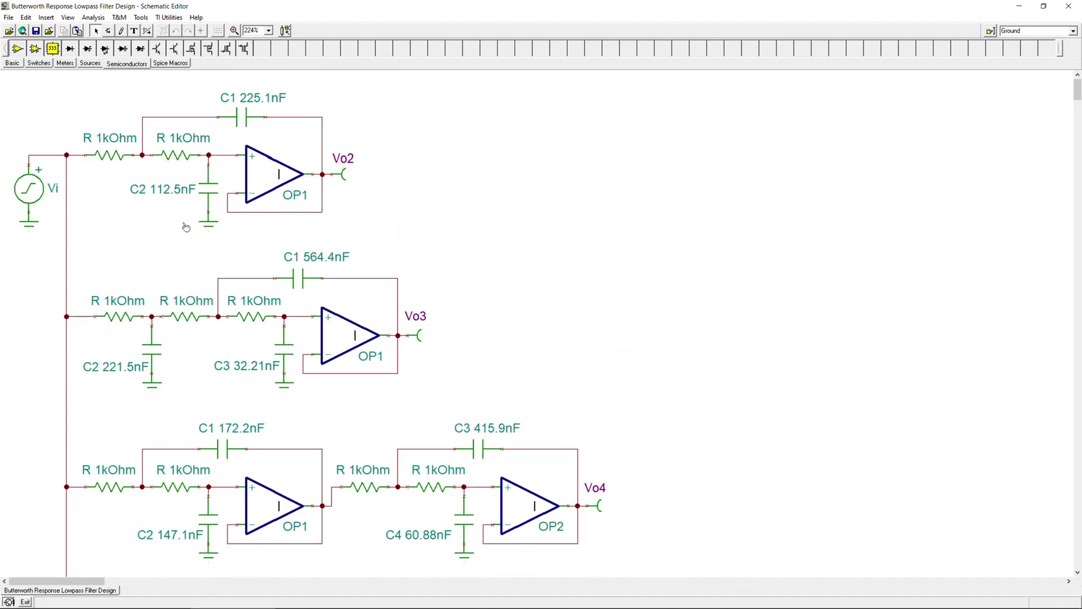
pyautogui.scroll(-2, 186, 227)
pyautogui.scroll(2, 171, 212)
pyautogui.scroll(-2, 171, 218)
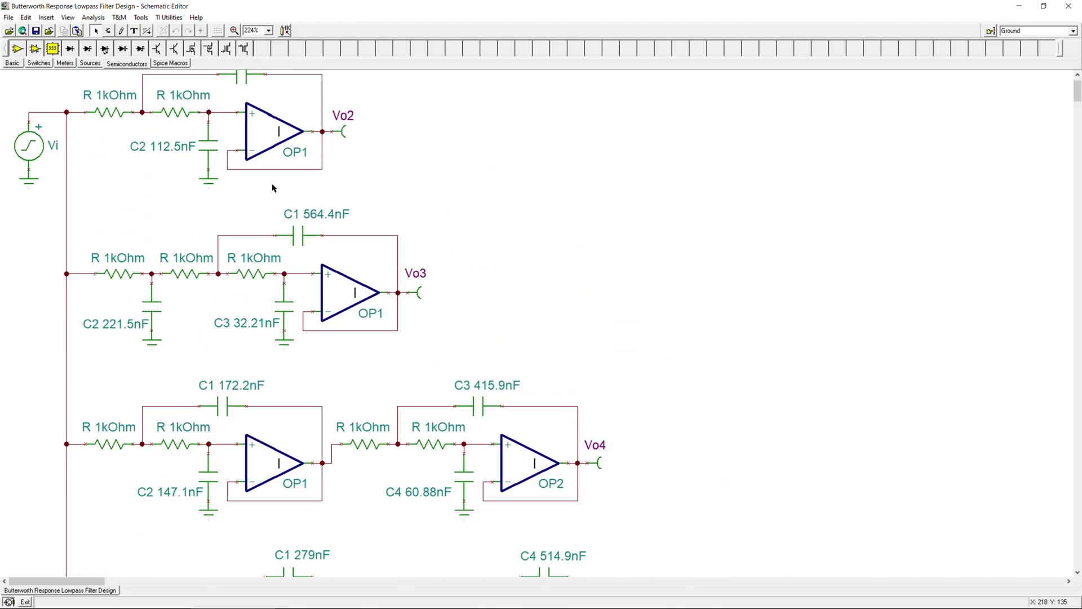
# Examine the fourth- and fifth-order circuits, highlighting the whole Vo5 filter and then deselecting it
pyautogui.scroll(-7, 159, 231)
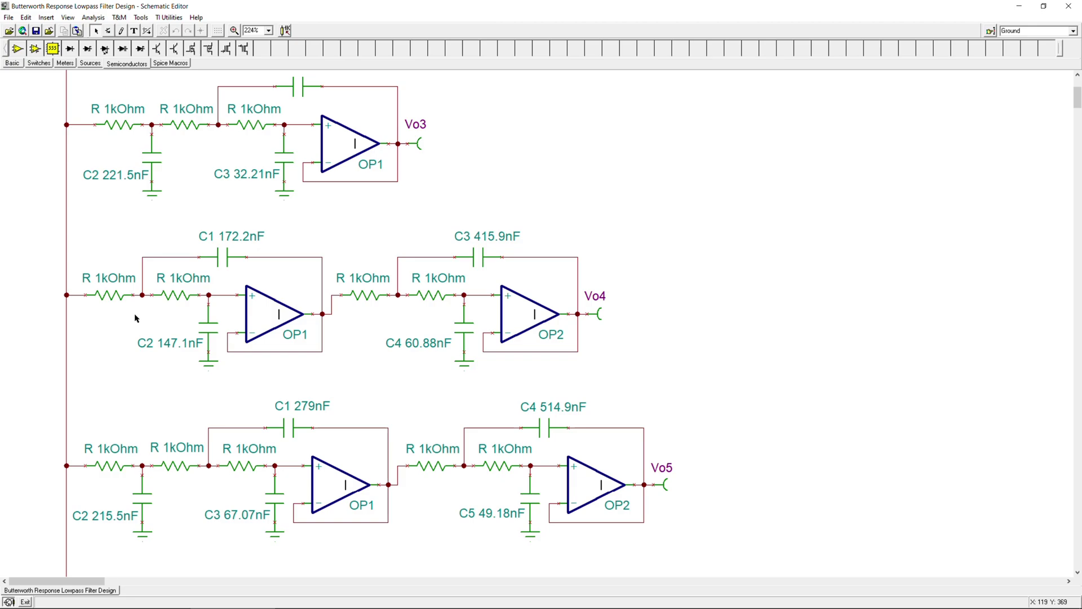
pyautogui.scroll(-3, 115, 322)
pyautogui.scroll(-1, 113, 326)
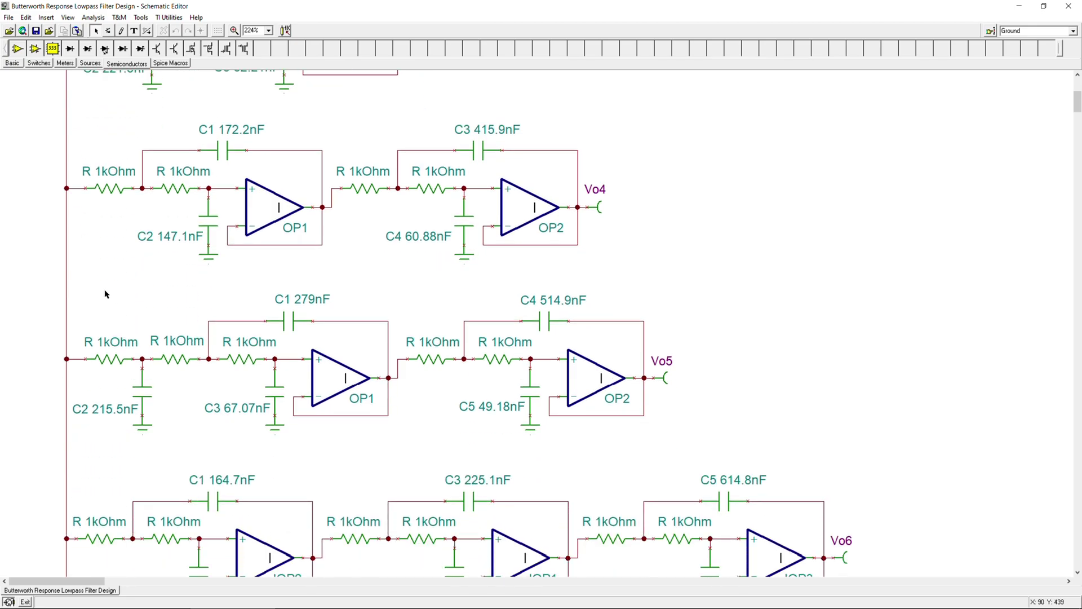
pyautogui.moveTo(733, 283); pyautogui.dragTo(80, 465)
pyautogui.click(333, 449)
# Select the entire sixth-order filter circuit ending at Vo6 to examine its stages
pyautogui.scroll(-2, 418, 405)
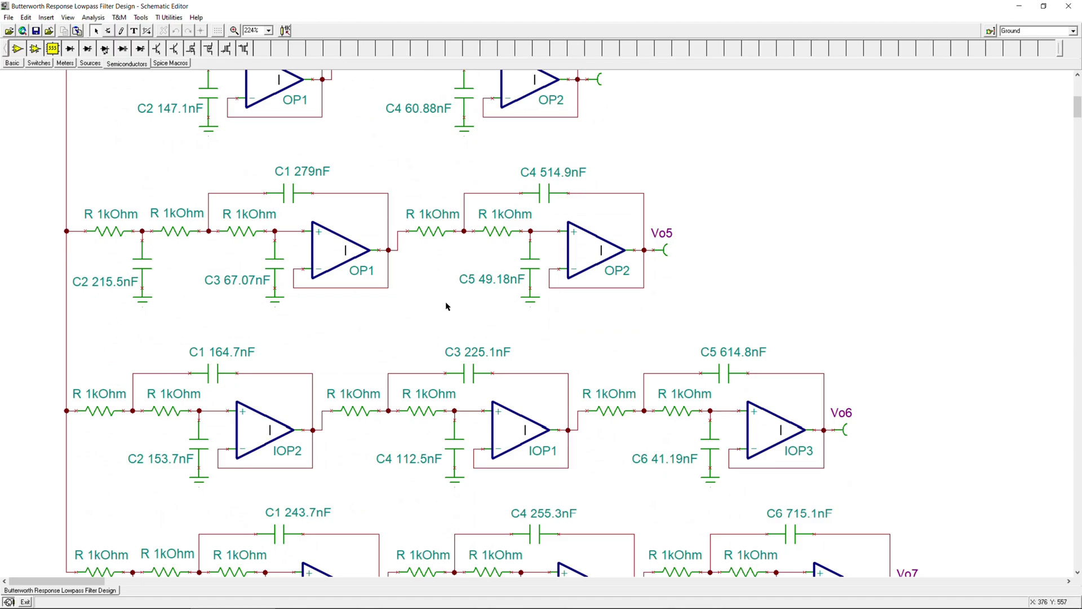
pyautogui.scroll(-1, 162, 304)
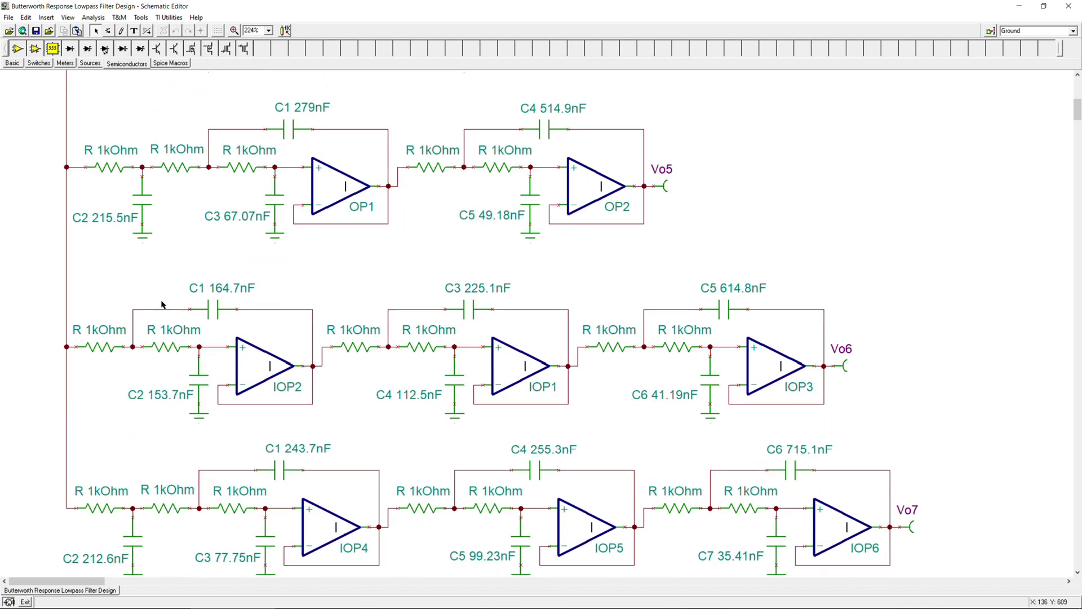
pyautogui.moveTo(877, 245); pyautogui.dragTo(66, 430)
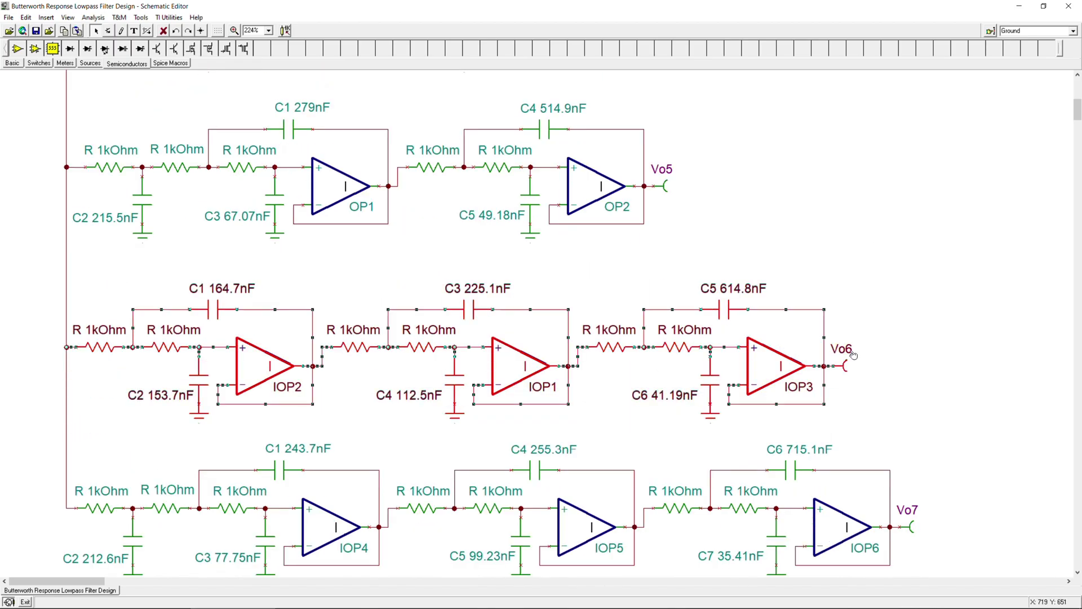
# Clear the sixth-order selection, highlight the entire seventh-order filter circuit ending at Vo7, and deselect it
pyautogui.click(873, 354)
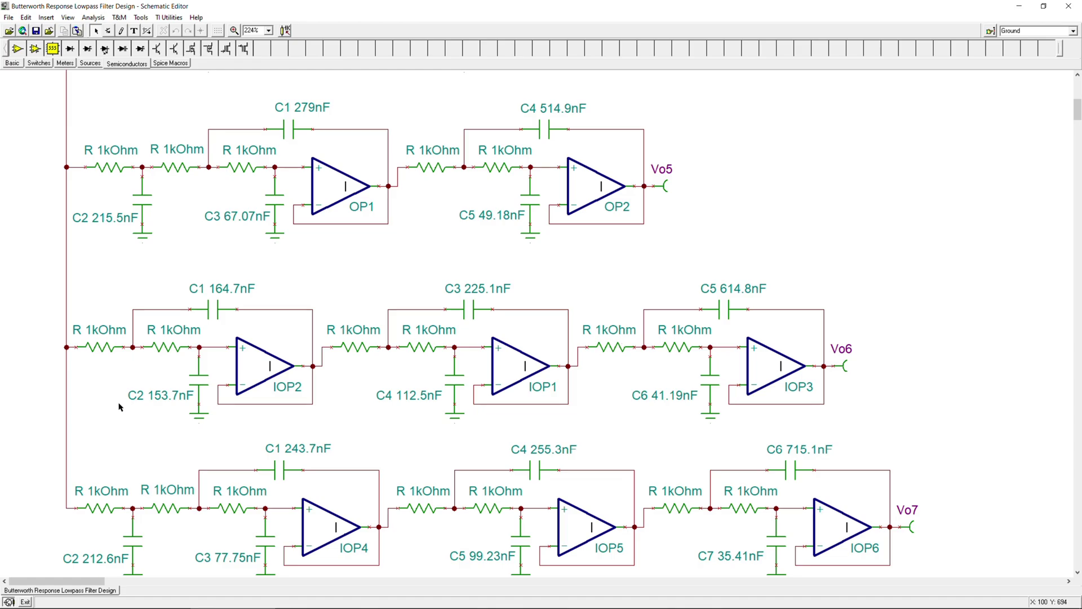
pyautogui.scroll(-3, 119, 406)
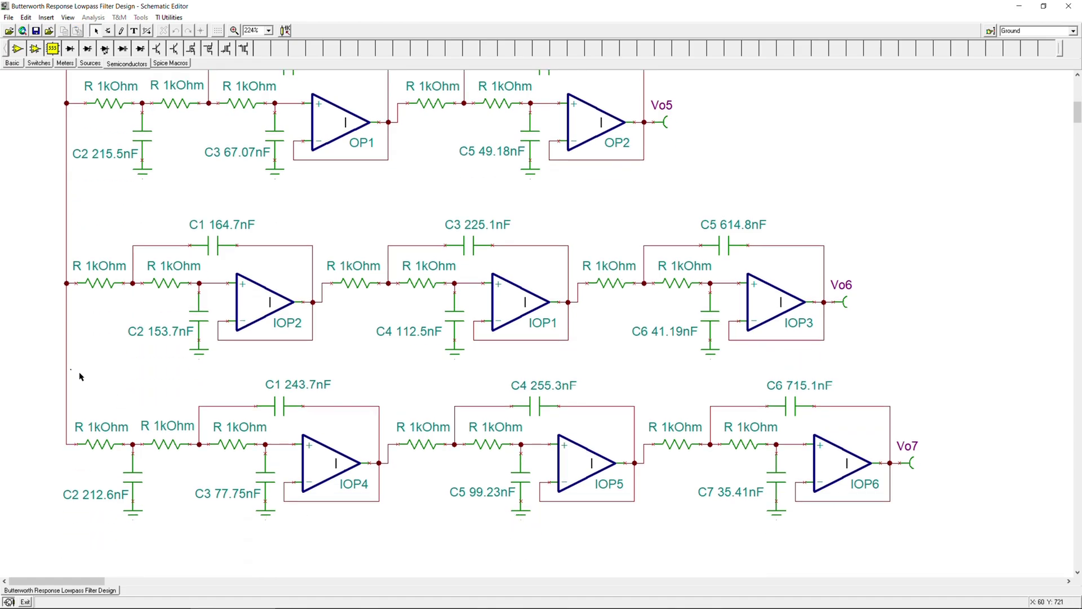
pyautogui.moveTo(77, 372); pyautogui.dragTo(974, 544)
pyautogui.click(416, 453)
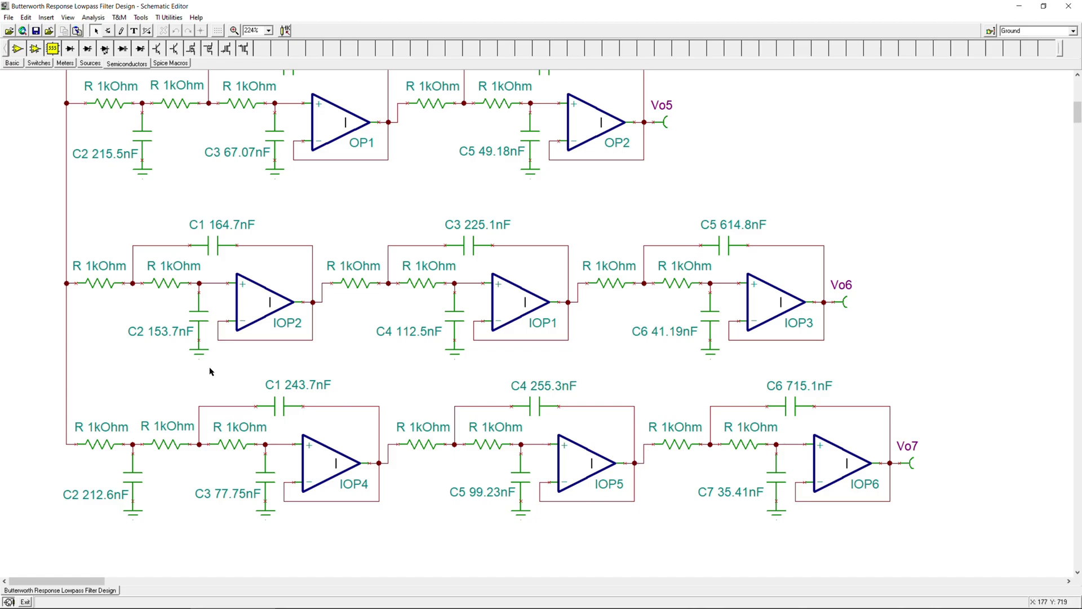
# Run an AC transfer characteristic from 1 Hz to 100 kHz with 32200 points, a logarithmic sweep and the amplitude diagram
pyautogui.scroll(8, 210, 372)
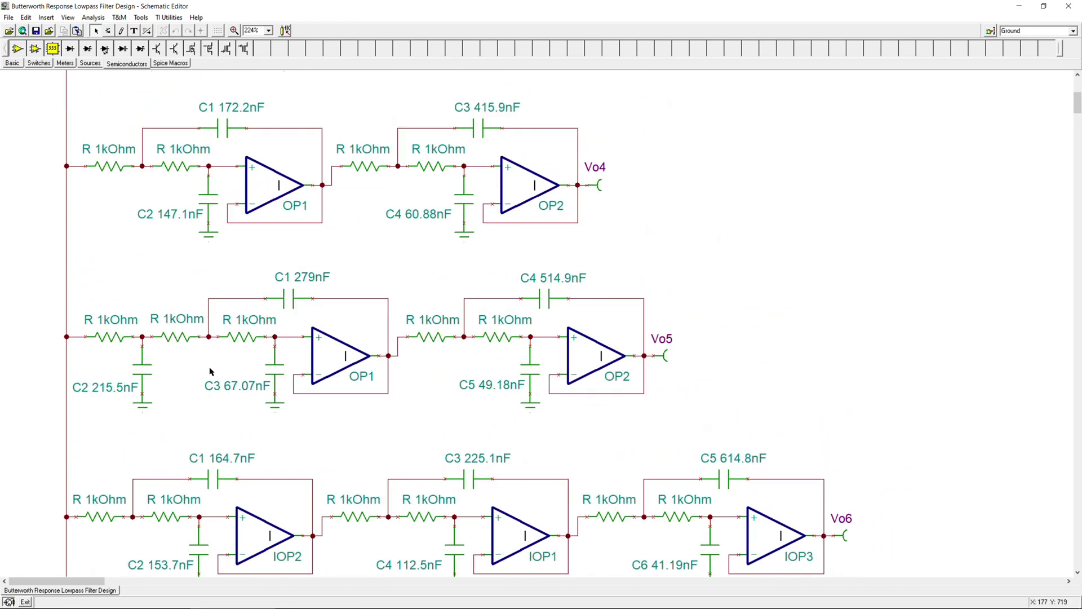
pyautogui.scroll(4, 211, 371)
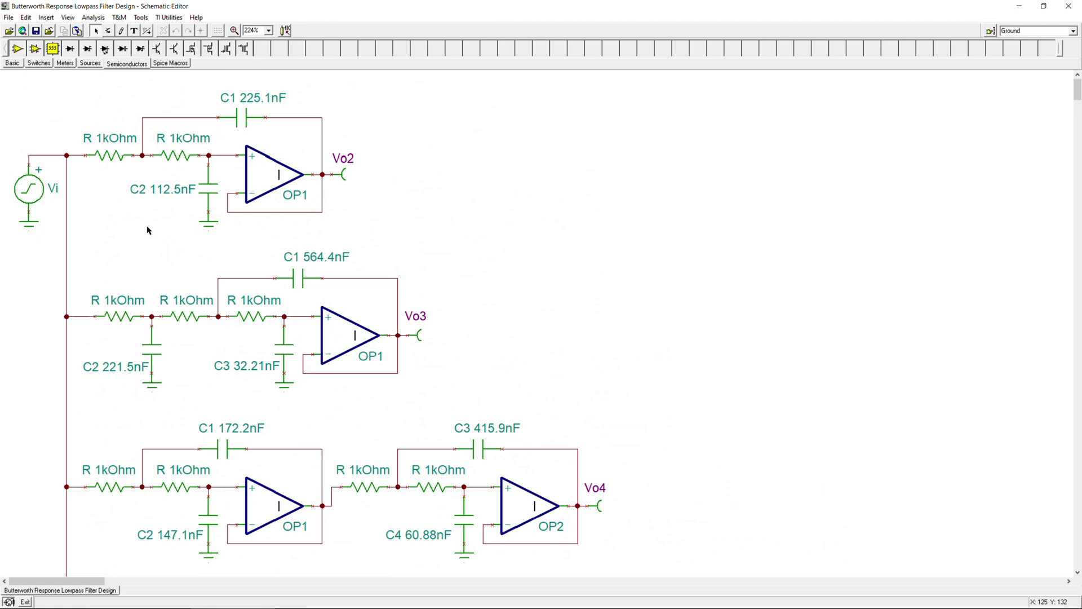
pyautogui.click(94, 18)
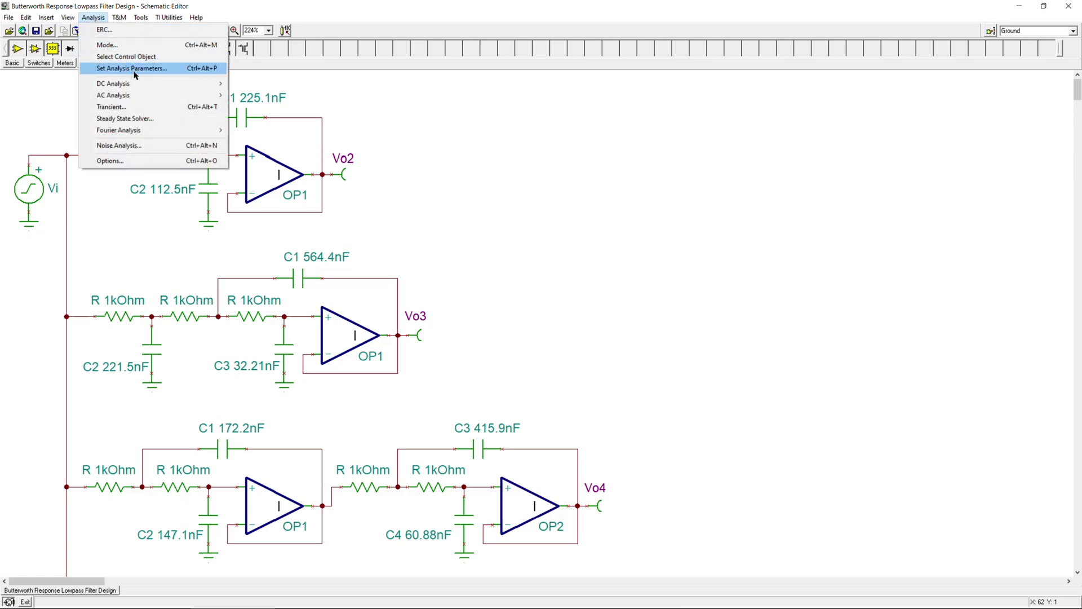
pyautogui.moveTo(140, 94)
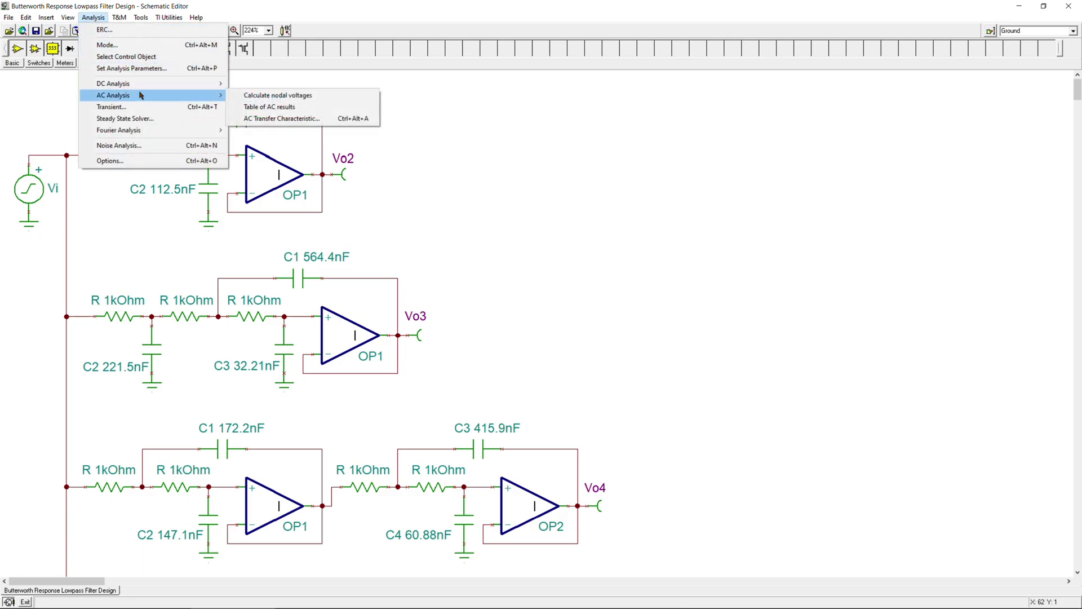
pyautogui.click(273, 120)
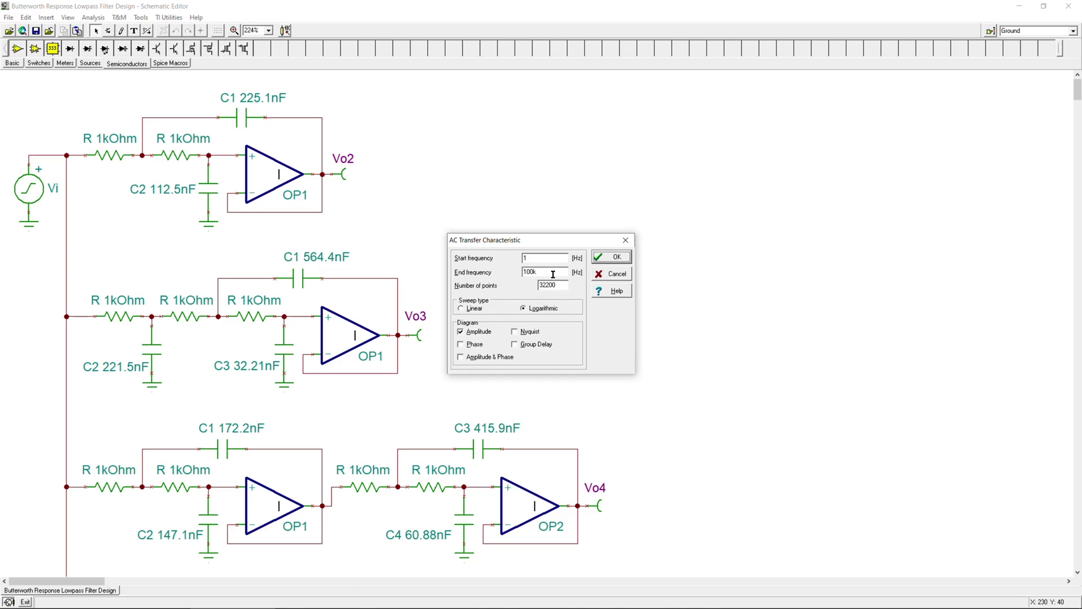
pyautogui.click(603, 258)
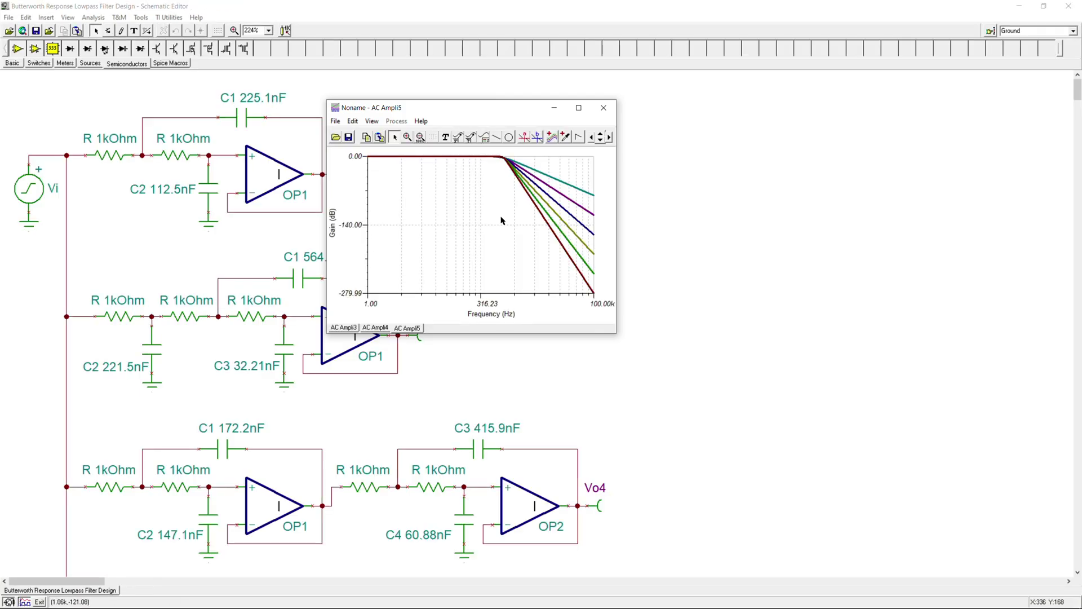
# Show the annotated AC Ampli4 plot full screen and move the cursor readout box into the empty area below the cutoff note
pyautogui.click(380, 329)
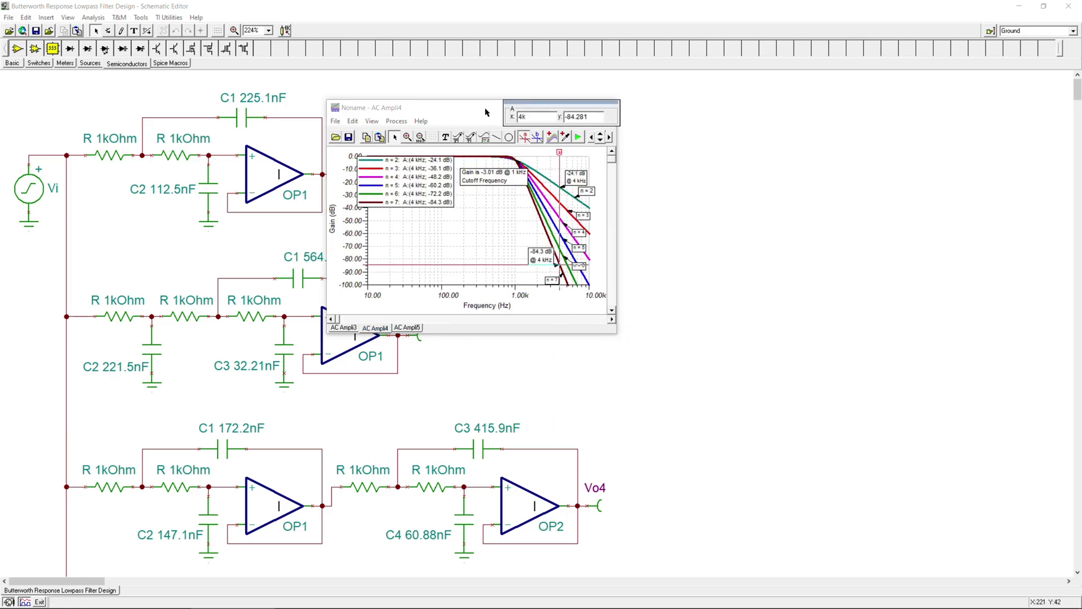
pyautogui.moveTo(486, 112); pyautogui.dragTo(606, 62)
pyautogui.click(698, 72)
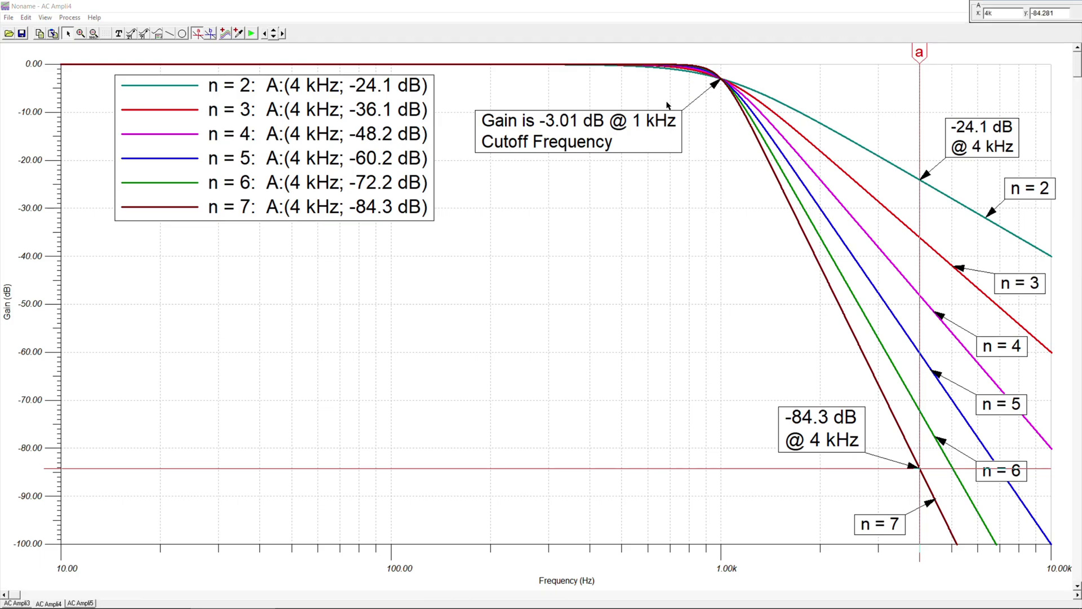
pyautogui.moveTo(1000, 5); pyautogui.dragTo(518, 214)
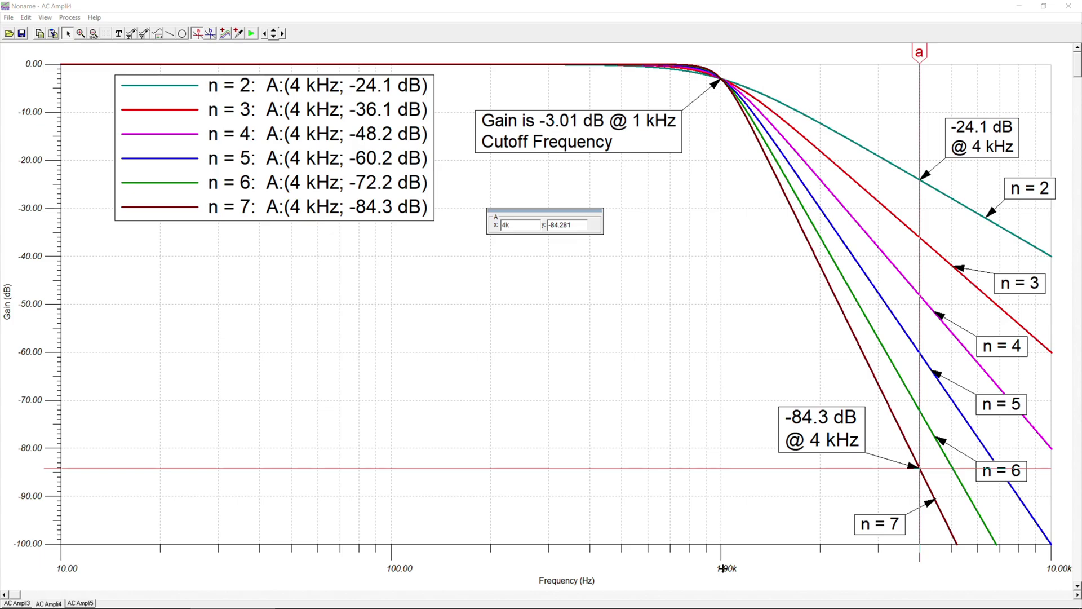
# Set the font size of the frequency axis label and its numbers to 22
pyautogui.doubleClick(711, 552)
pyautogui.click(456, 262)
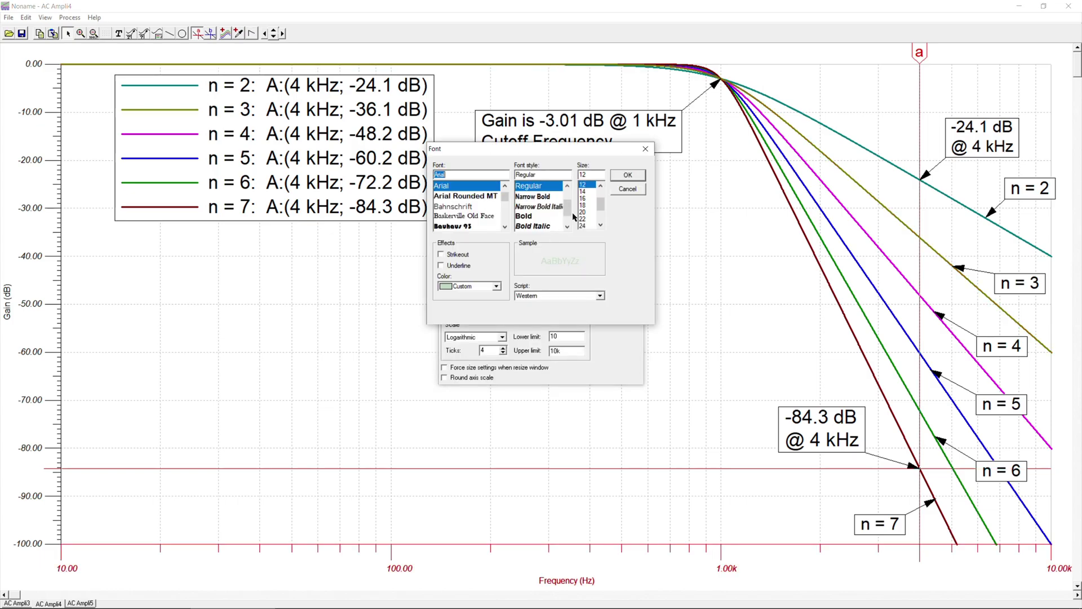
pyautogui.click(587, 219)
pyautogui.click(627, 176)
pyautogui.click(457, 262)
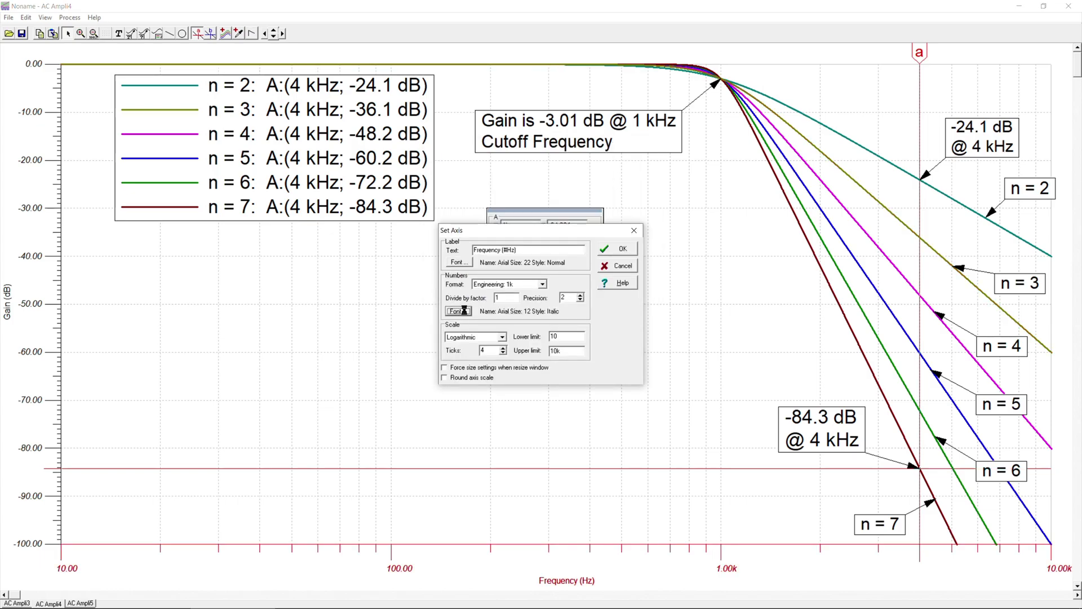
pyautogui.click(627, 176)
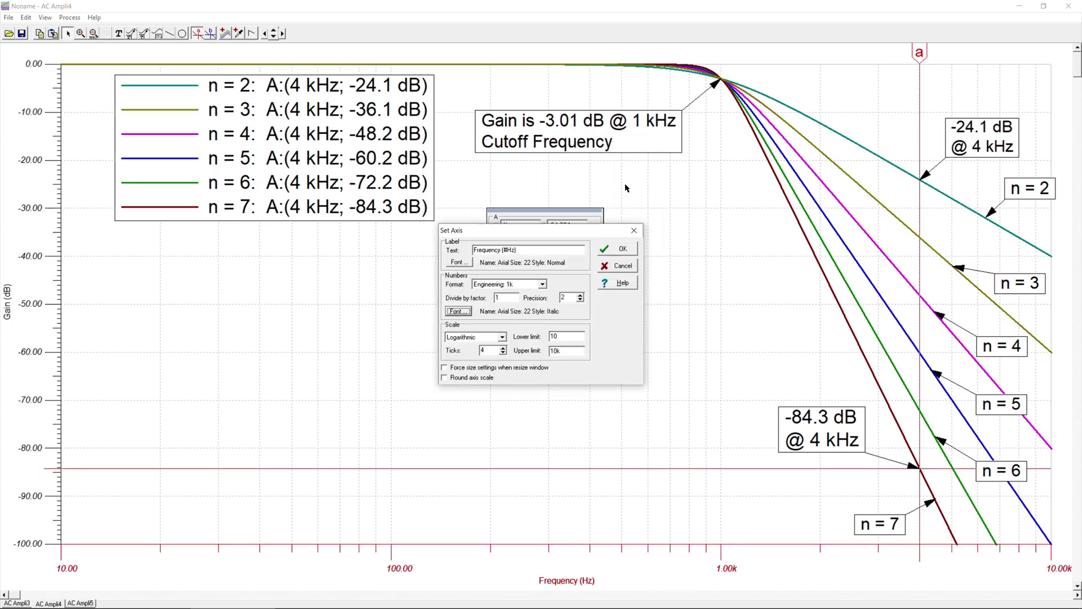
pyautogui.click(623, 249)
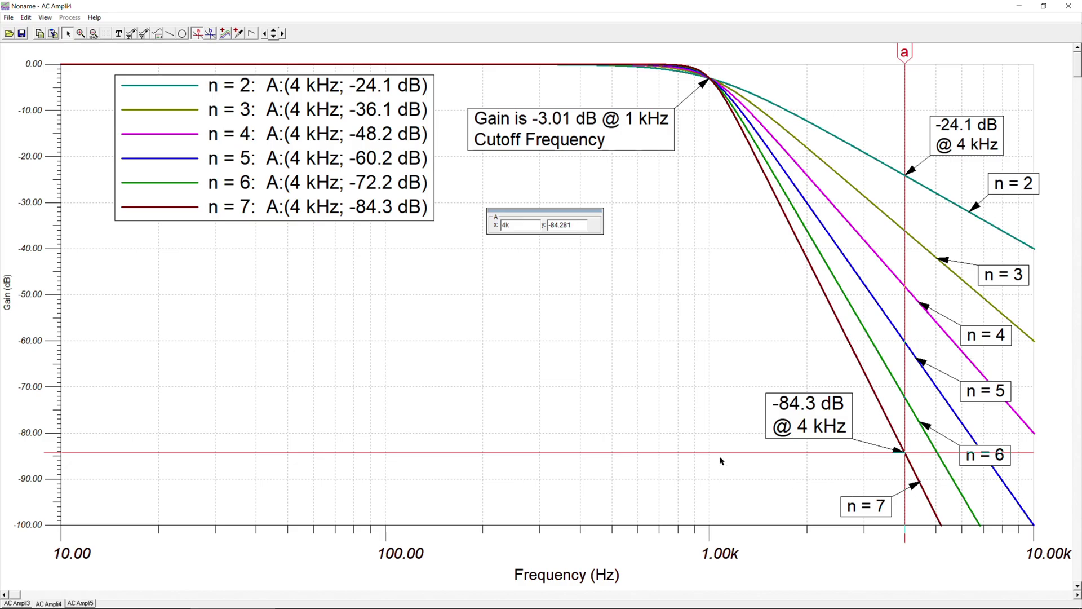
# Set the font size of the gain axis label and its numbers to 22
pyautogui.doubleClick(51, 68)
pyautogui.click(460, 257)
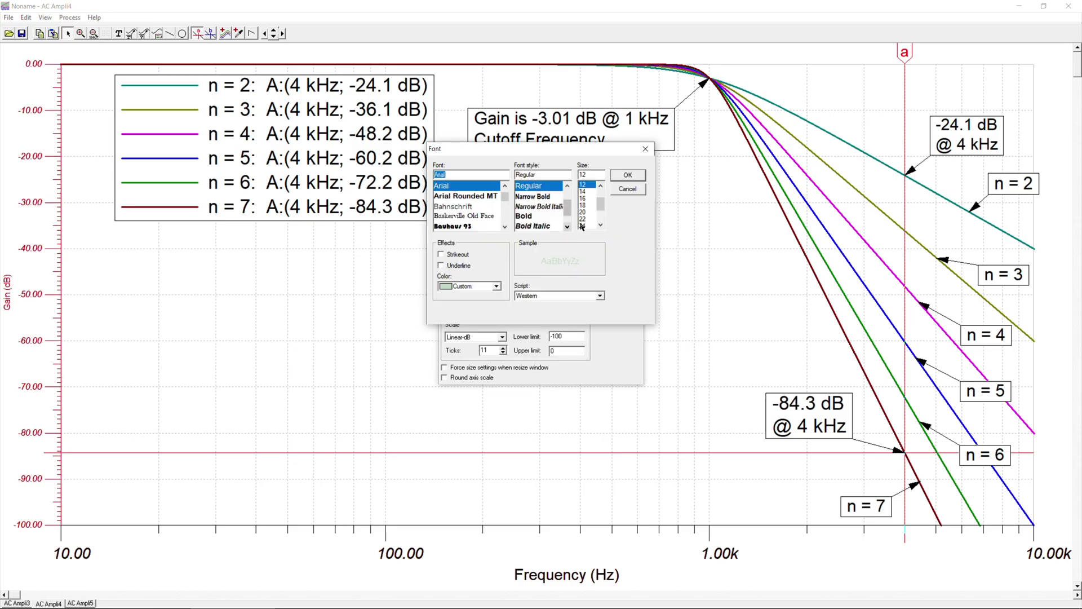
pyautogui.click(582, 211)
pyautogui.click(582, 219)
pyautogui.click(627, 175)
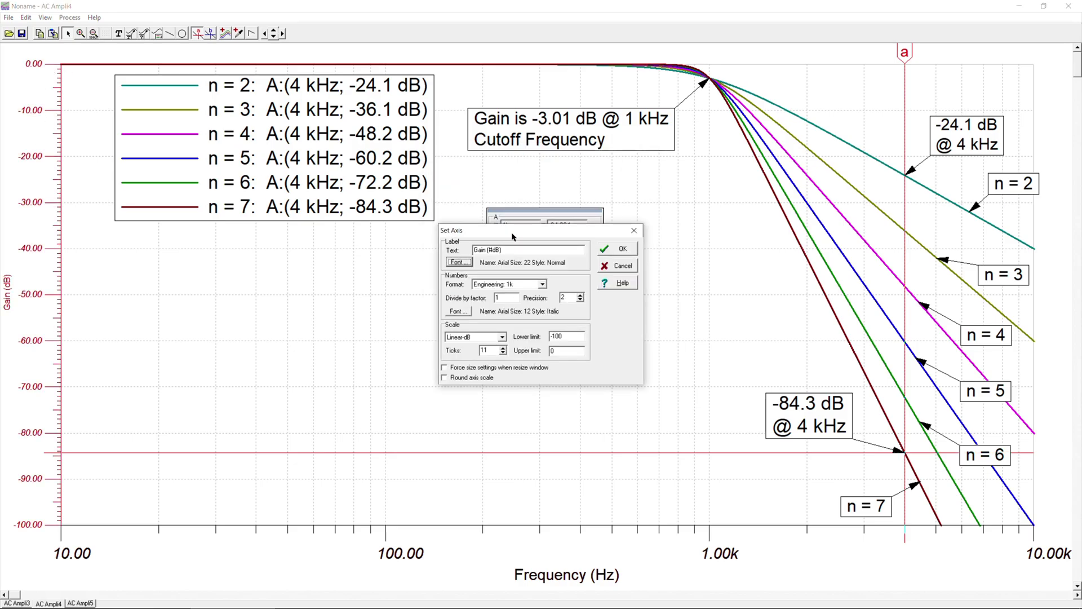
pyautogui.click(458, 311)
pyautogui.click(623, 182)
pyautogui.click(617, 249)
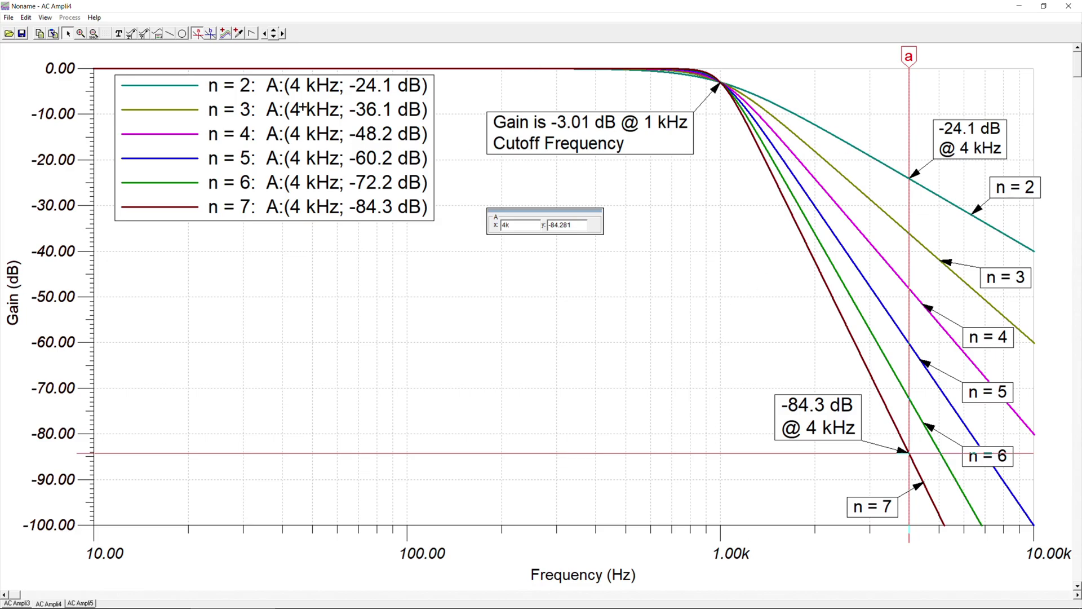
# Move the n = 2 to n = 7 legend box down into the empty plot area beneath the curves, below the cursor readout
pyautogui.click(311, 125)
pyautogui.moveTo(311, 149); pyautogui.dragTo(581, 340)
pyautogui.click(340, 235)
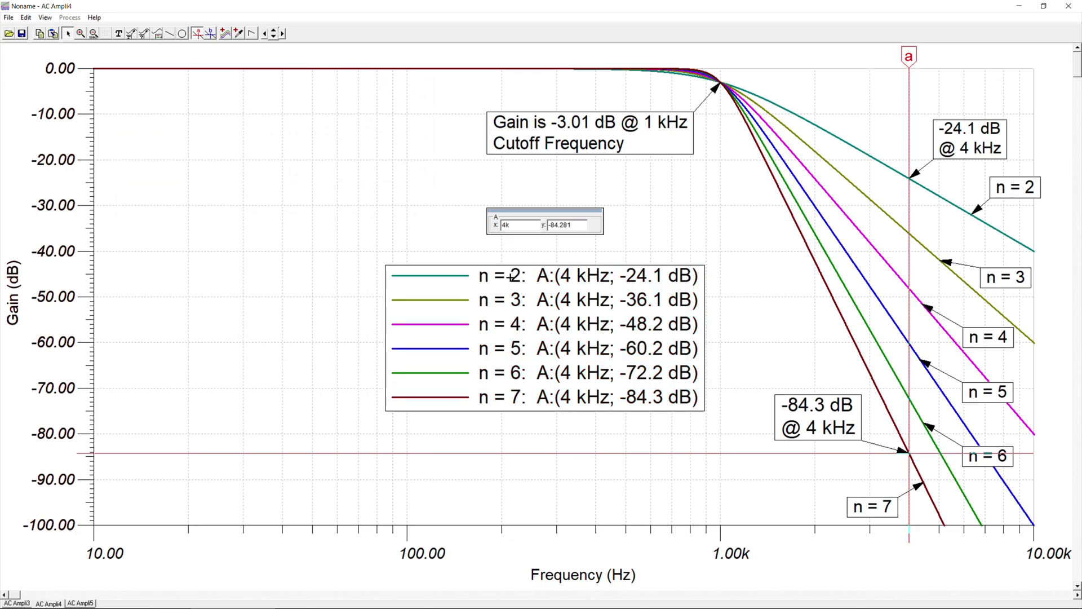